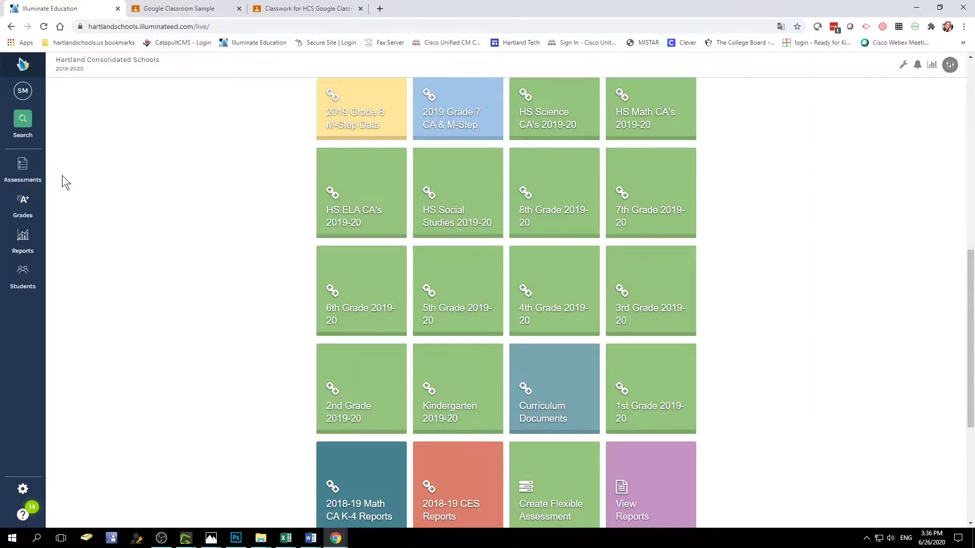
- Open the list of all assessments and check which filter options are available for it
click(23, 170)
click(74, 141)
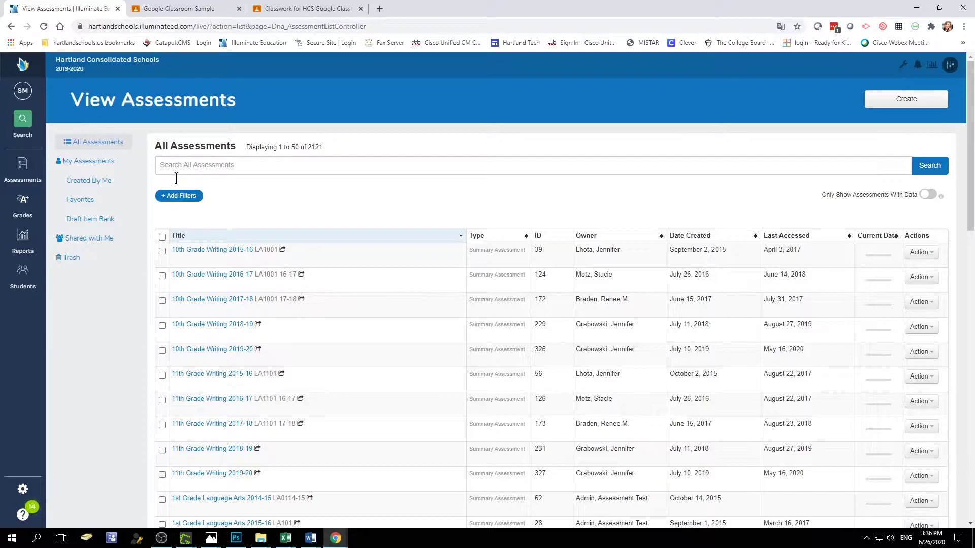
click(180, 196)
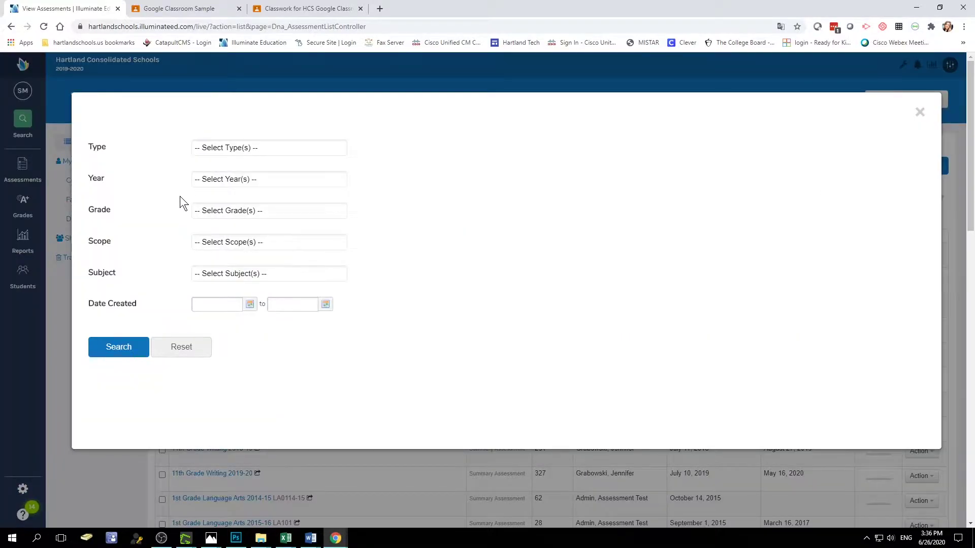
click(920, 111)
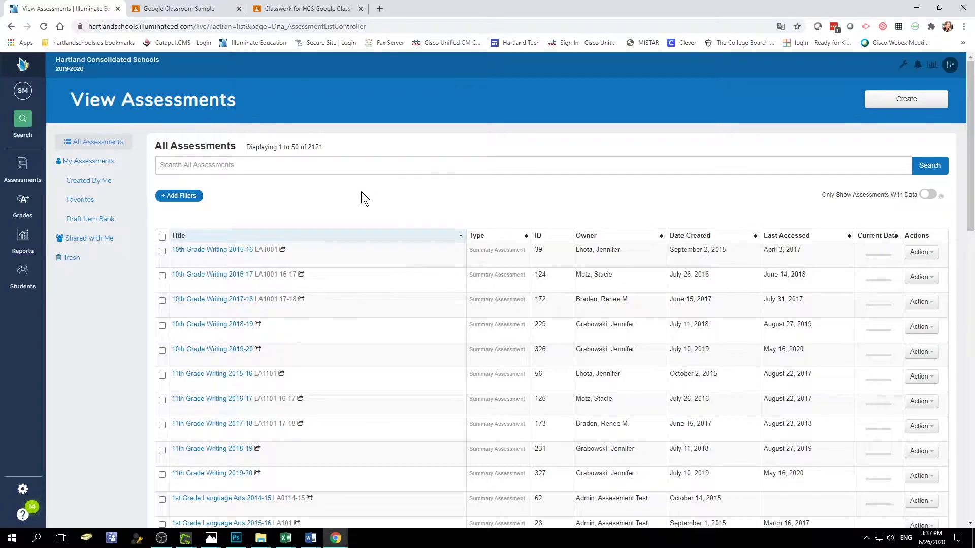
- Search all assessments for "Google" and open the Google Classroom Sample assessment
click(189, 170)
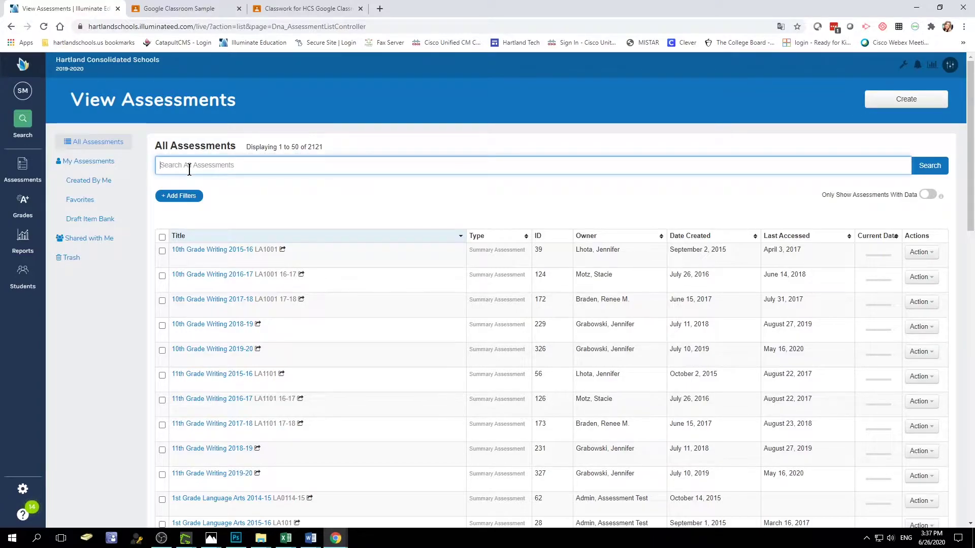
text(Google)
click(924, 170)
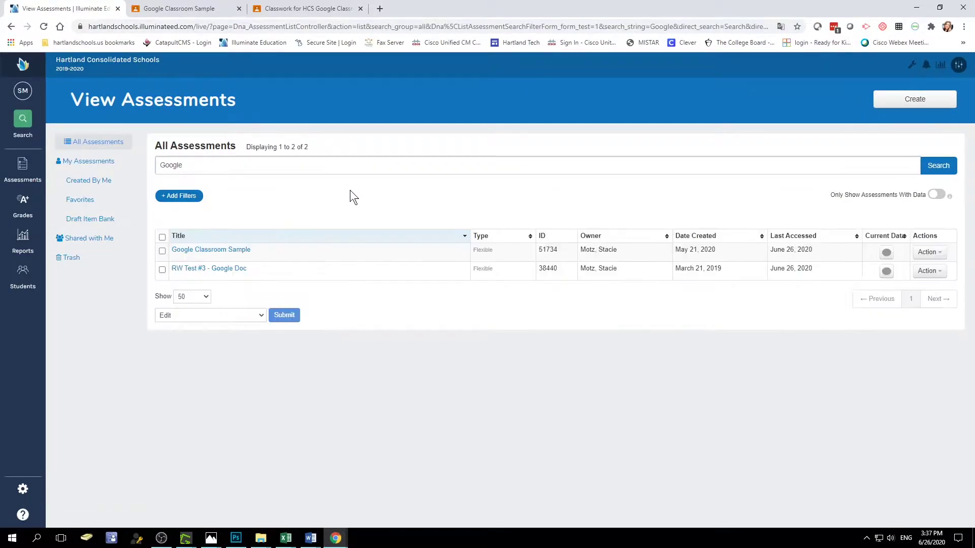
click(234, 252)
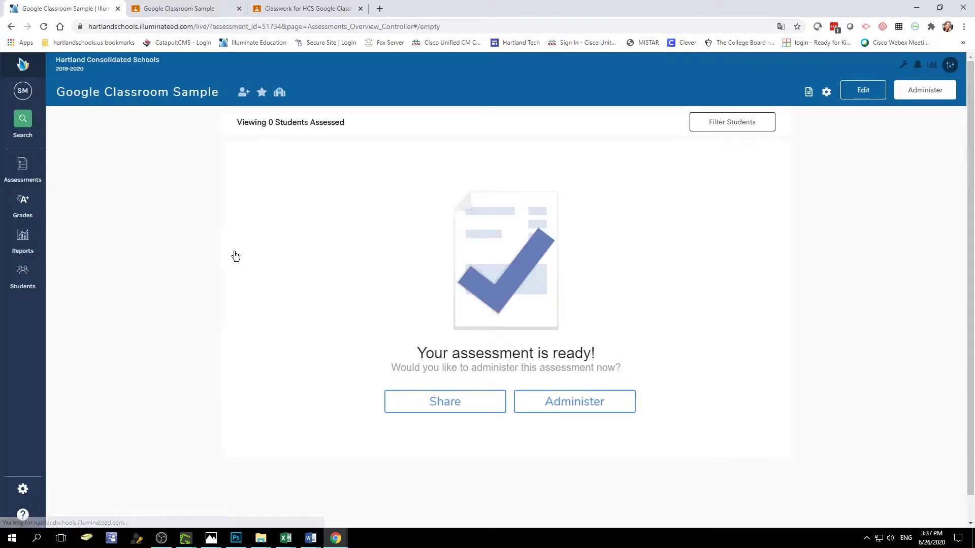
- Add an online testing administration with a quick code for the Google Classroom Sample assessment
click(552, 409)
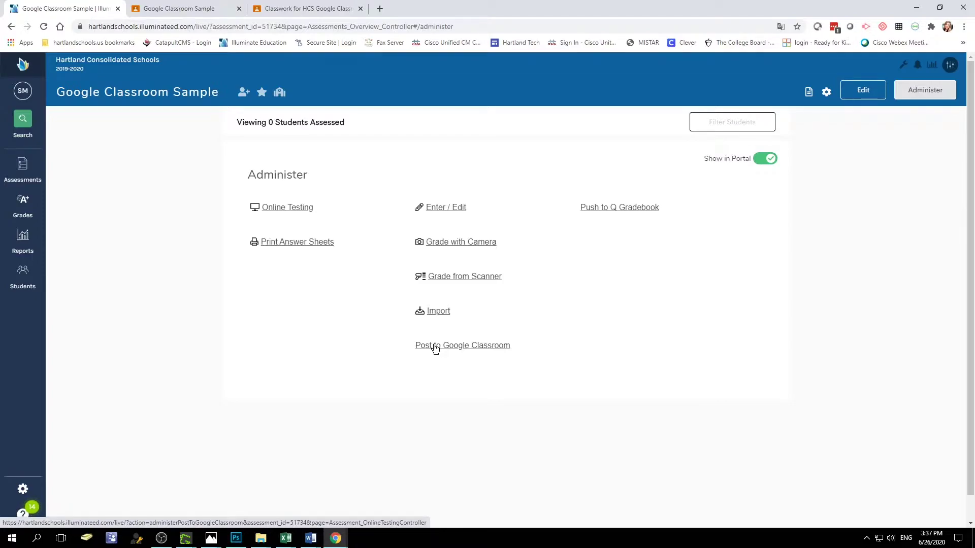
click(291, 208)
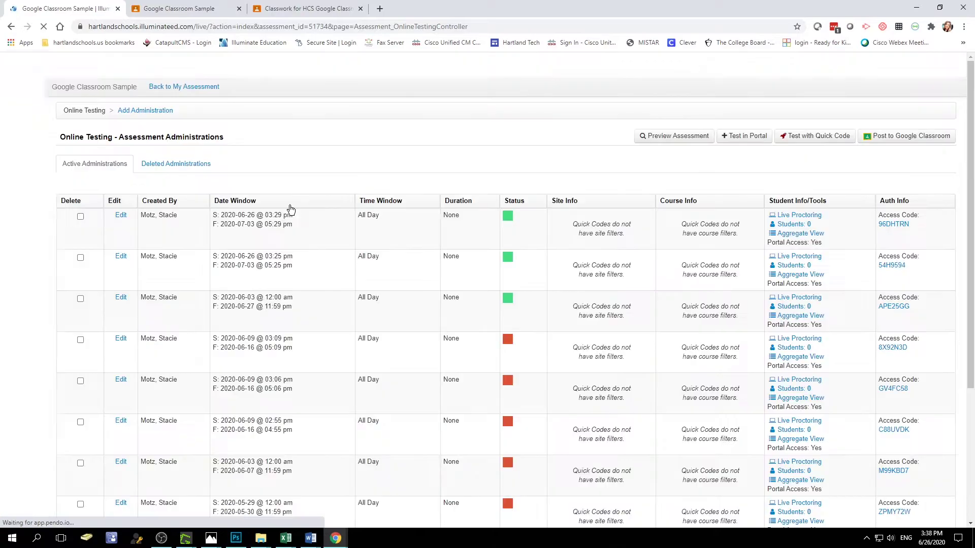
click(824, 139)
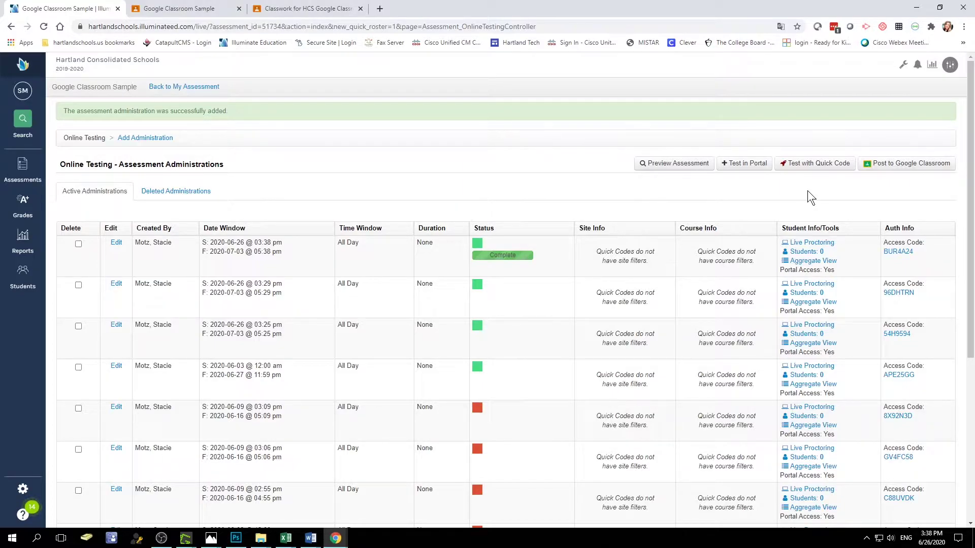
- Display the newest administration's quick access code and copy its shareable class link
click(897, 253)
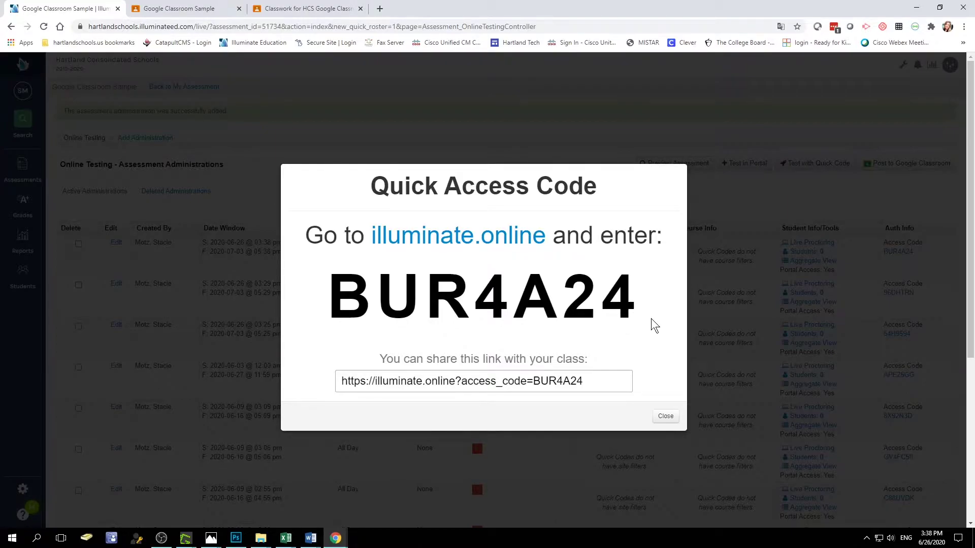
drag(604, 380, 331, 385)
key(ctrl+c)
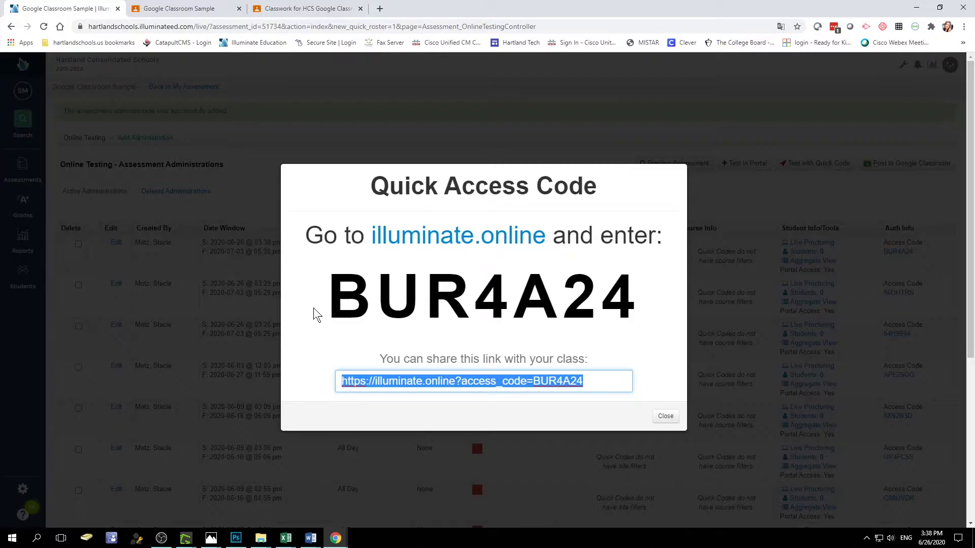
click(661, 416)
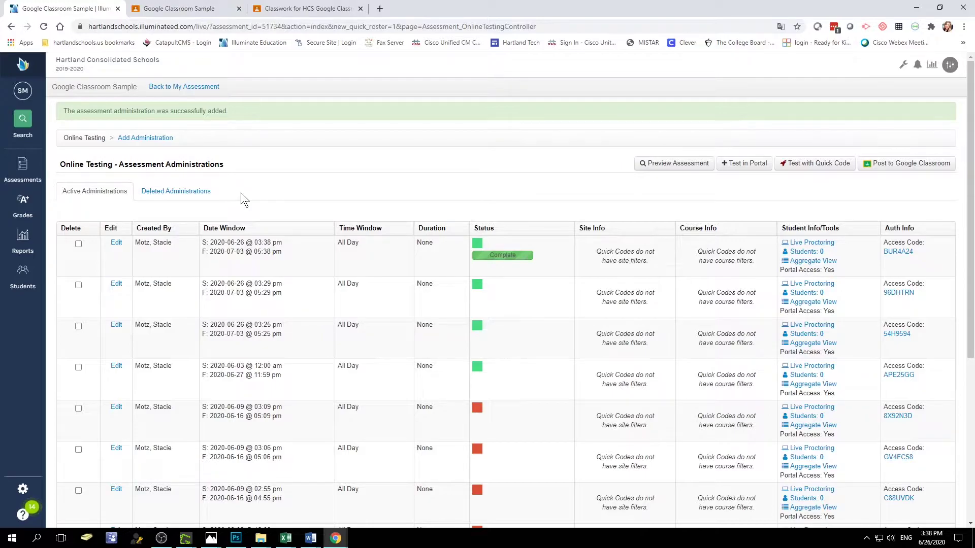
- Review the newest administration's testing window, administration, tool and assessment review settings, and return to the administrations list
click(117, 245)
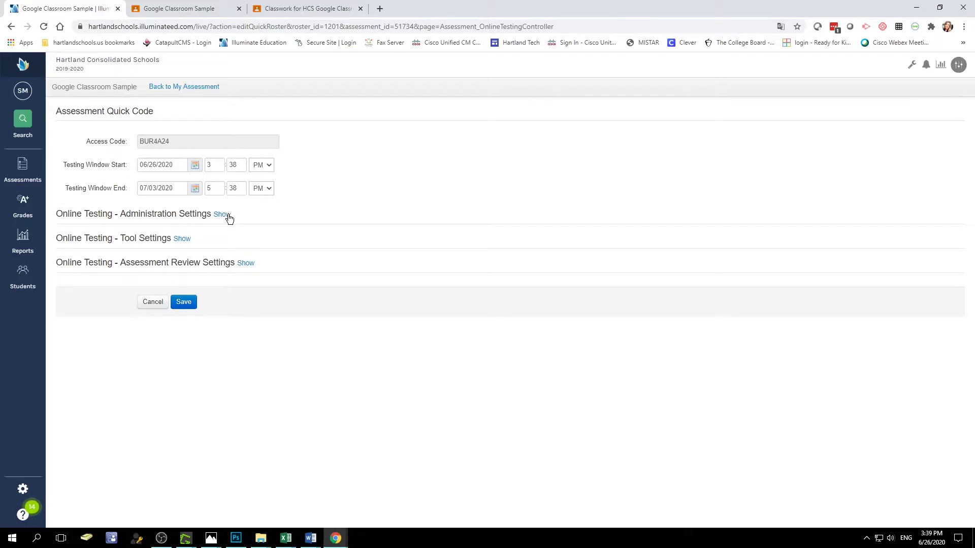
click(224, 214)
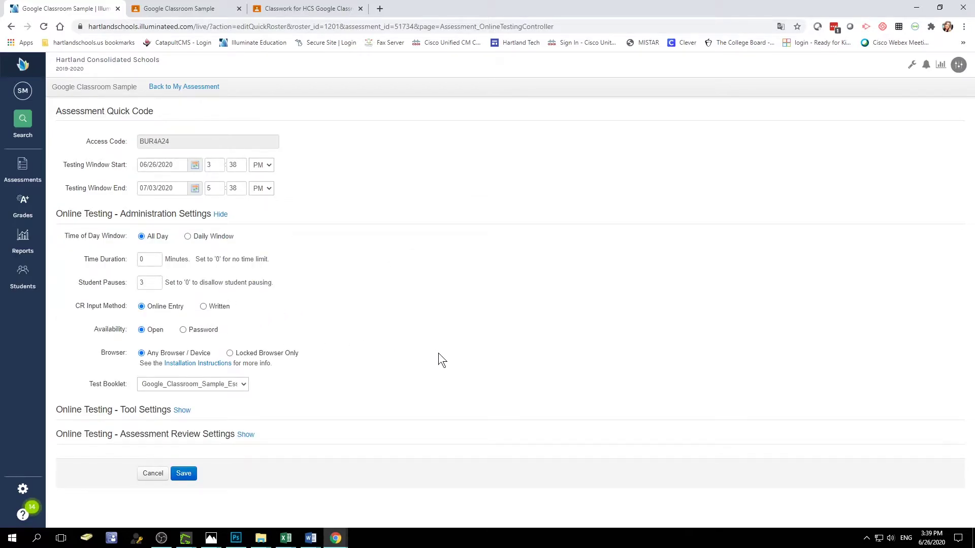
click(245, 386)
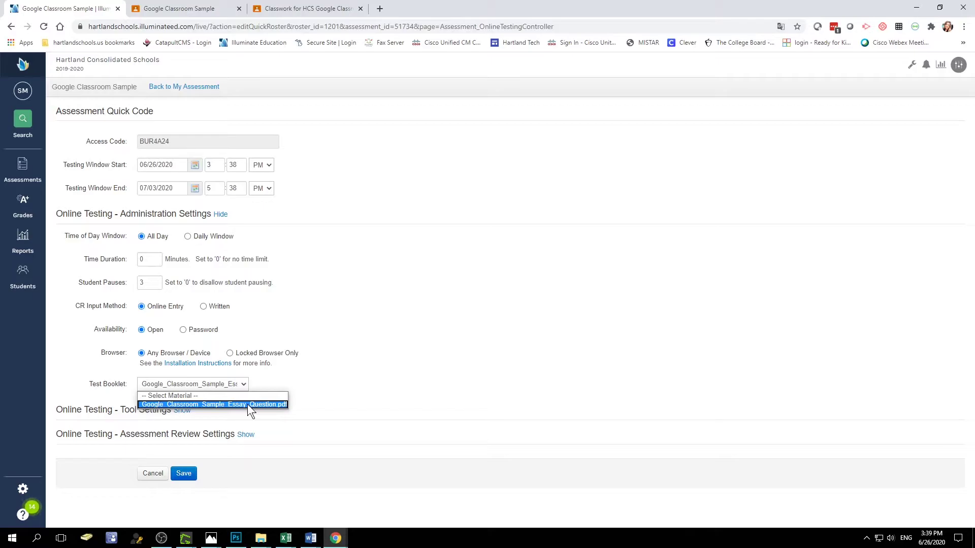
click(340, 416)
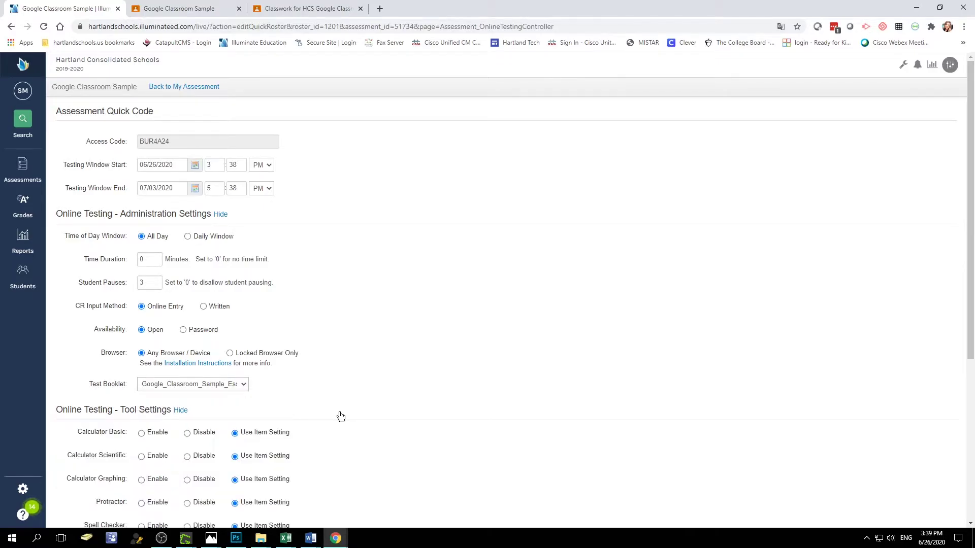
scroll(343, 418, down, 5)
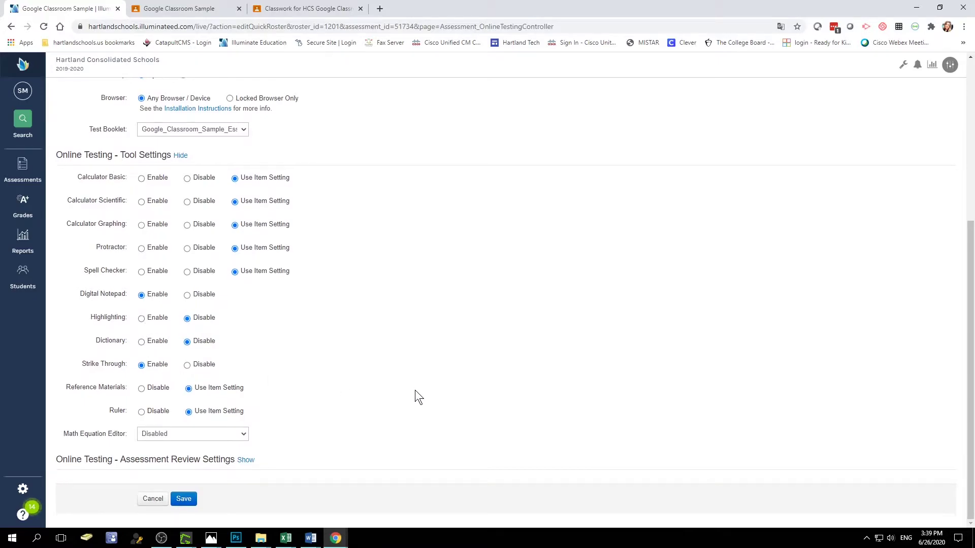
click(246, 461)
scroll(401, 438, down, 2)
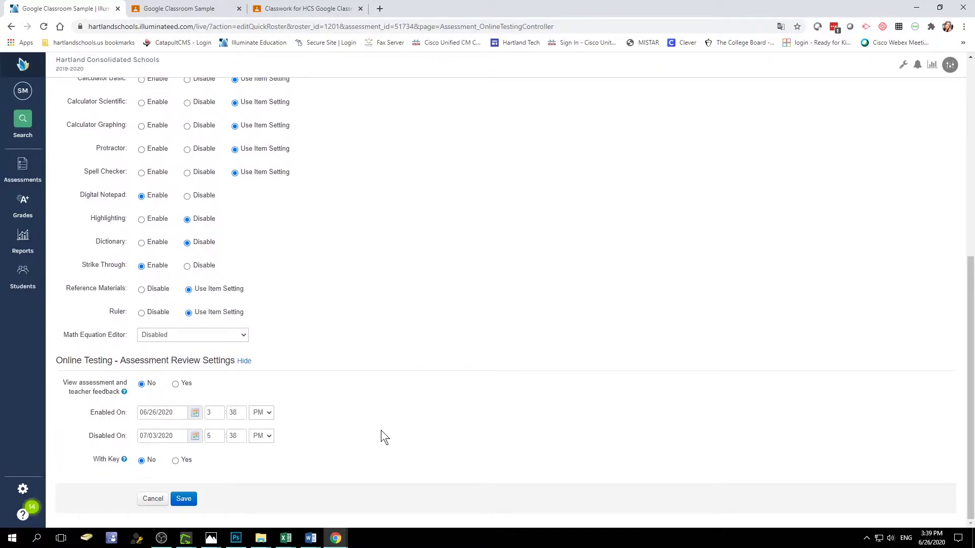
click(153, 499)
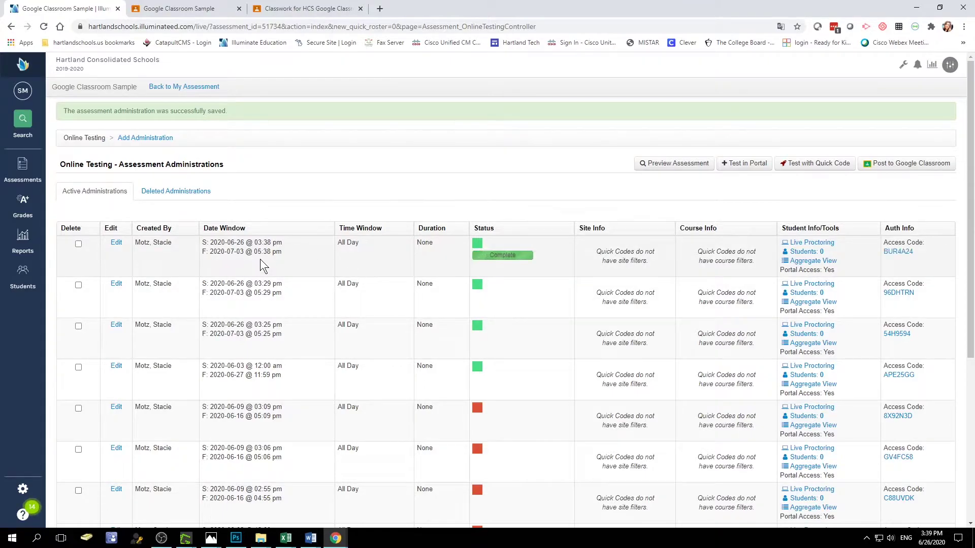
- Switch to Google Classroom in a new browser tab and open the HCS Google Classroom Sample class
click(380, 9)
click(936, 66)
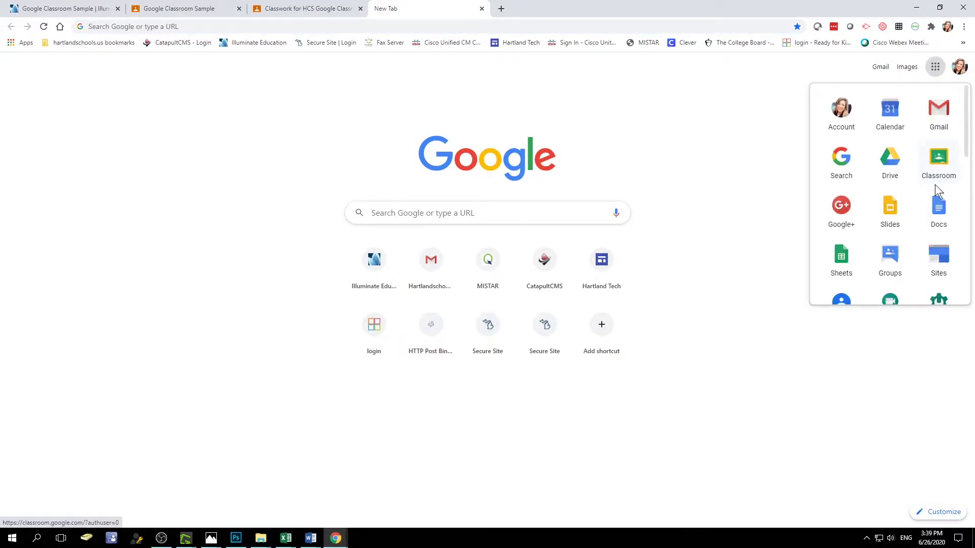
click(935, 171)
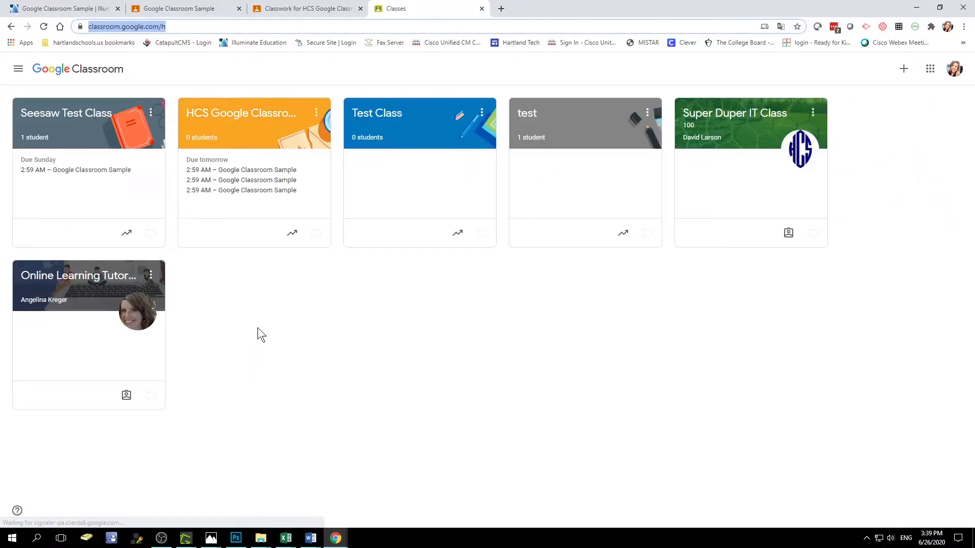
click(225, 126)
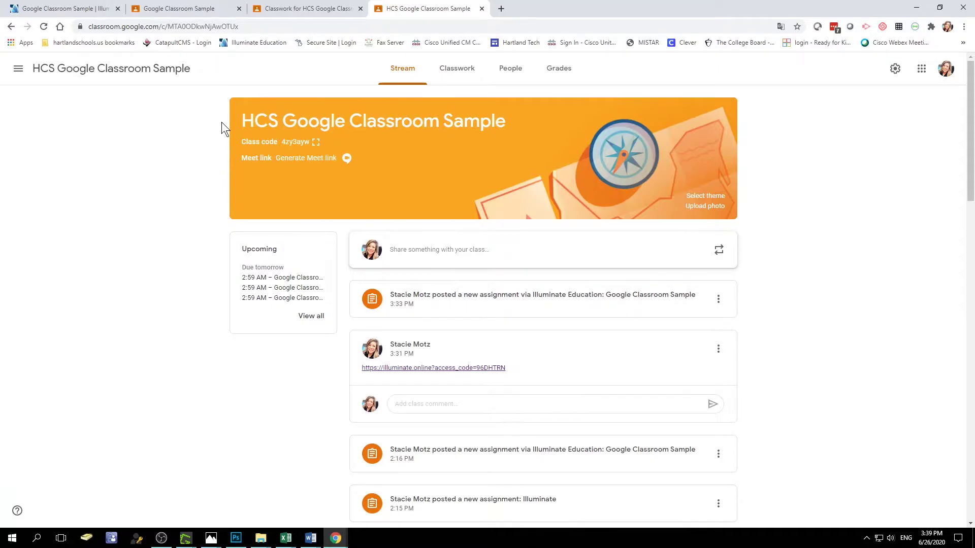
- Post the copied assessment link to the class stream for all students
click(402, 251)
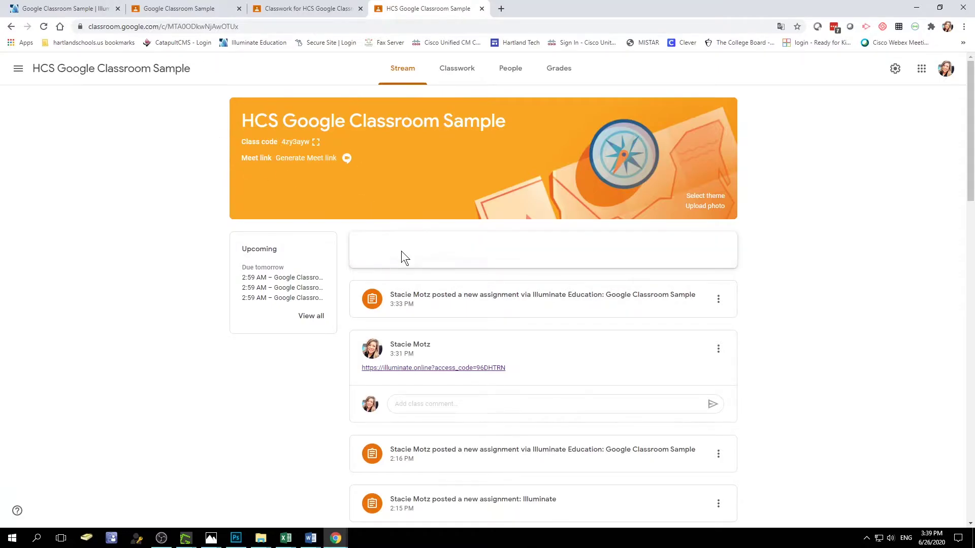
right_click(390, 331)
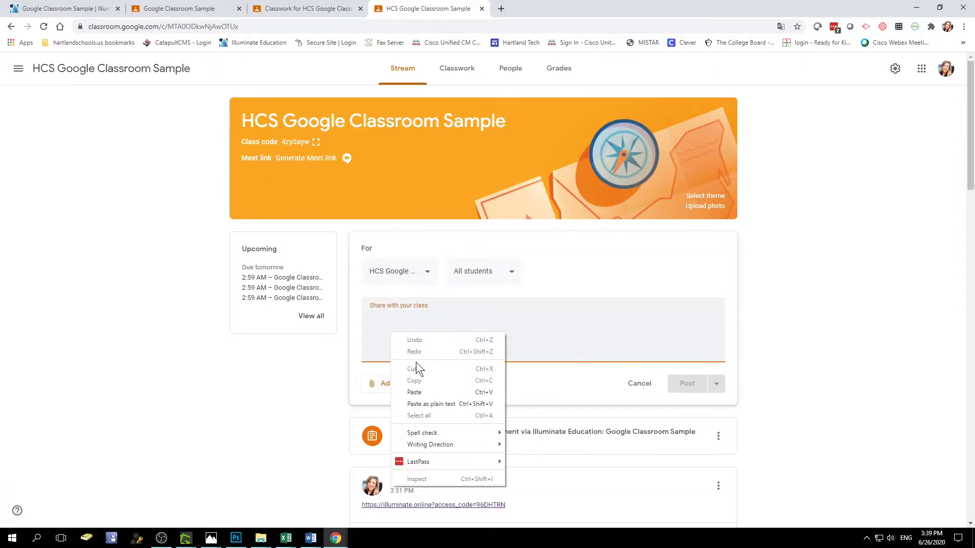
click(414, 393)
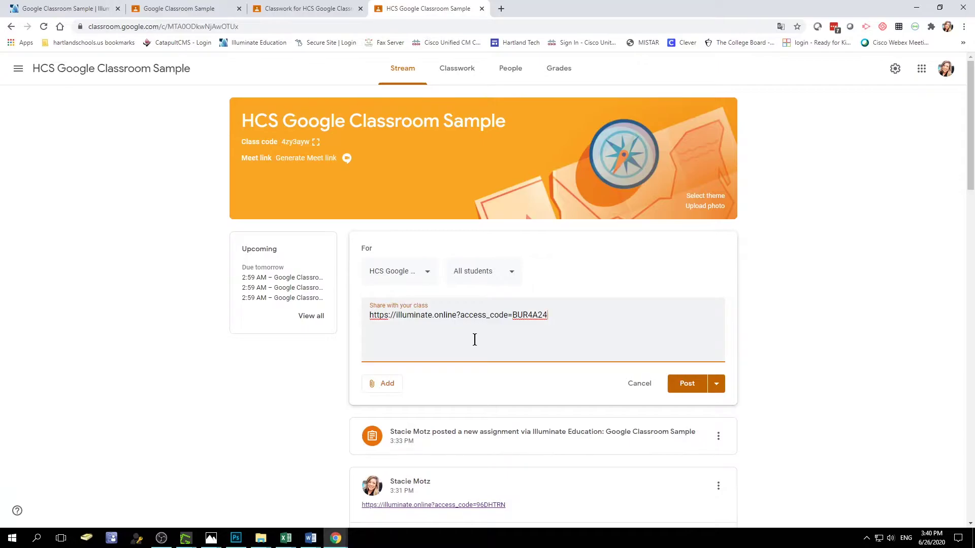
click(694, 389)
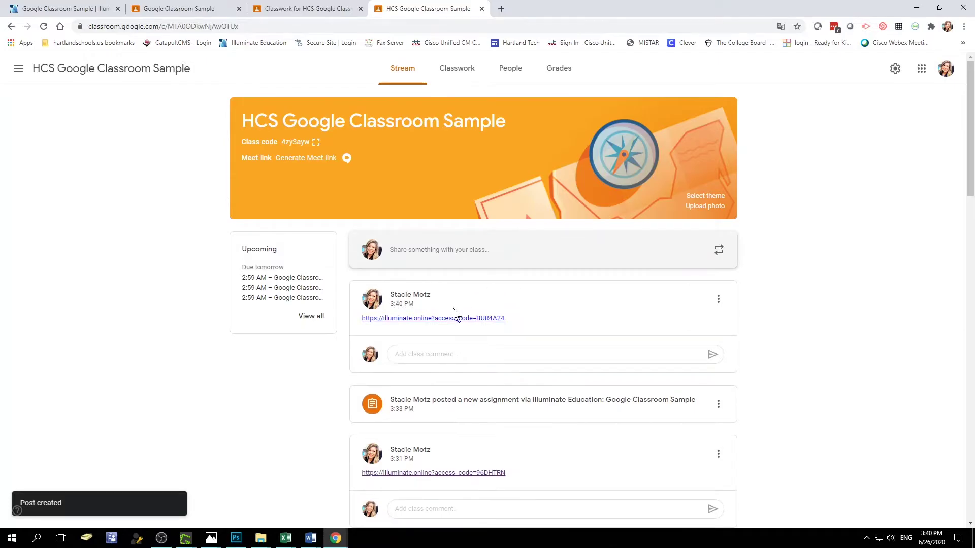
- Start another stream post and try including Seesaw Test Class and Test Class as recipients
click(440, 251)
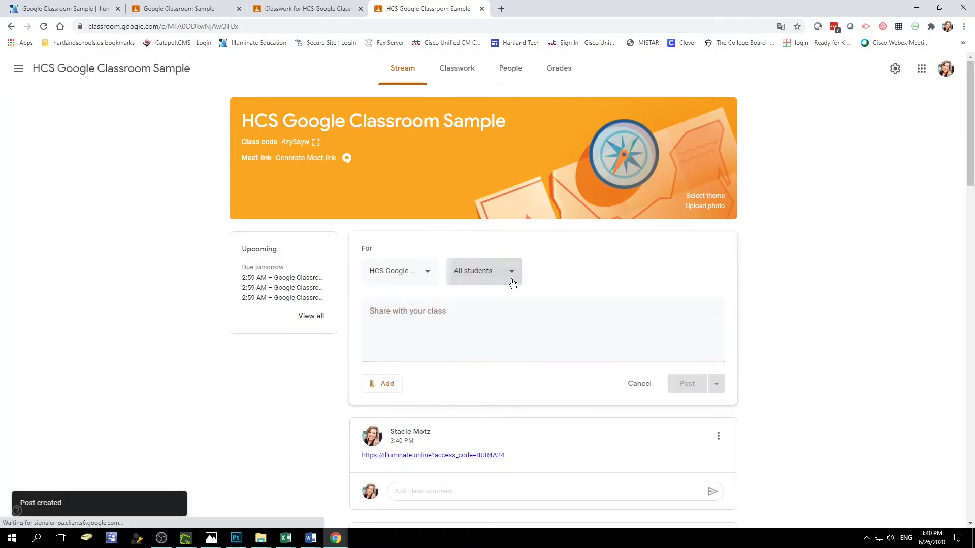
click(512, 280)
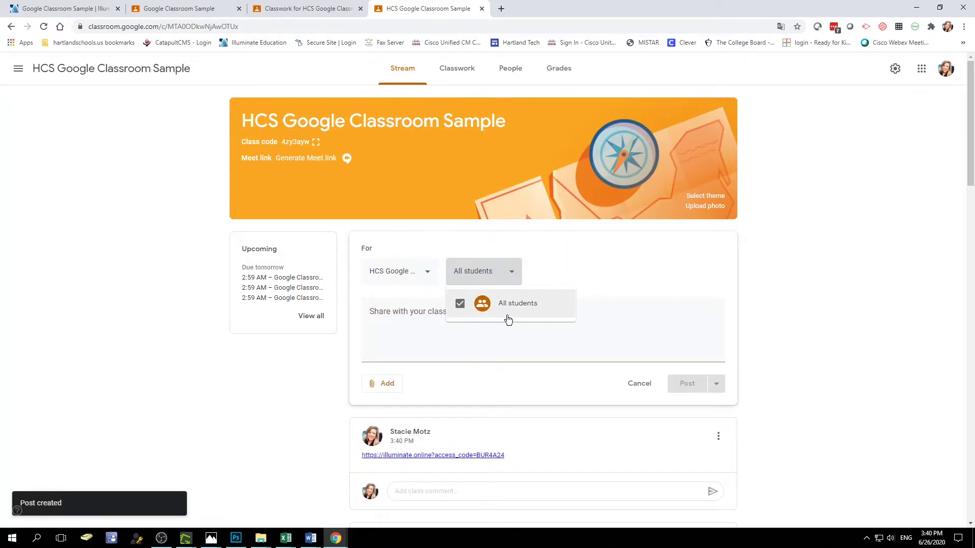
click(429, 279)
click(429, 279)
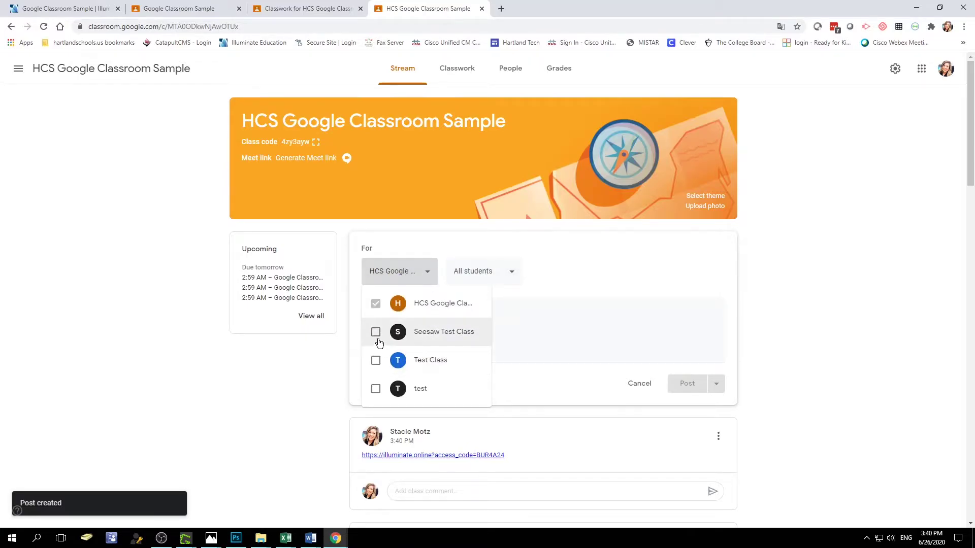
click(377, 336)
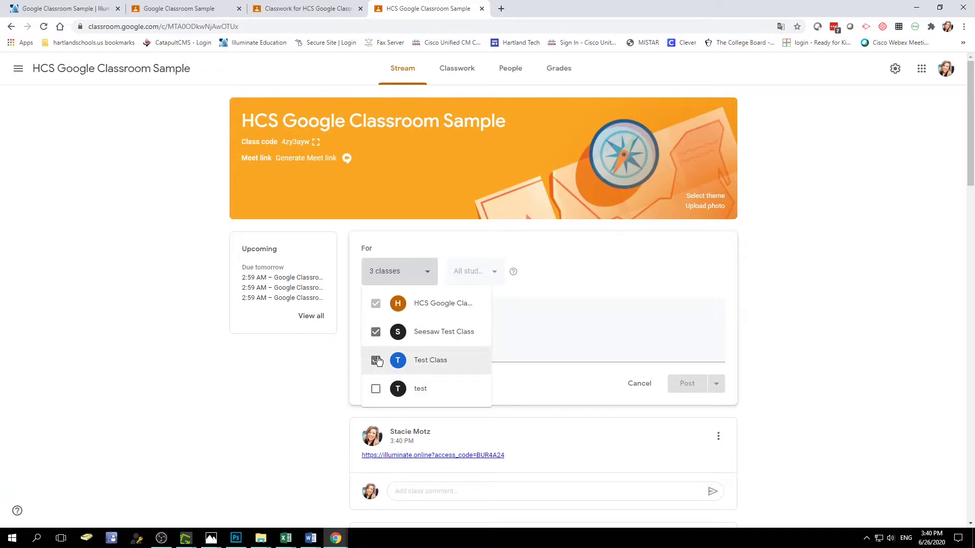
click(376, 333)
click(533, 328)
- Open the newly posted assessment link to view the student login page, and return to the class stream
scroll(588, 427, down, 3)
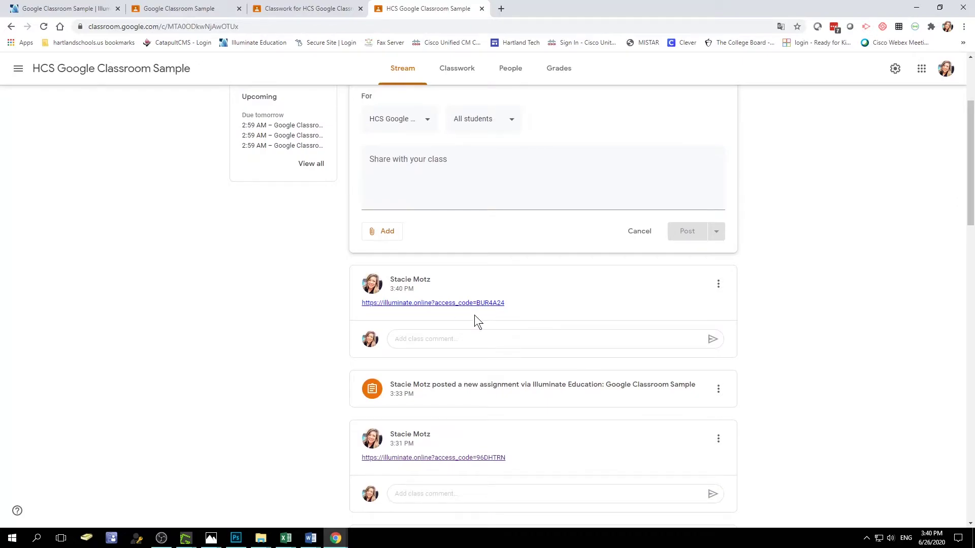
click(468, 302)
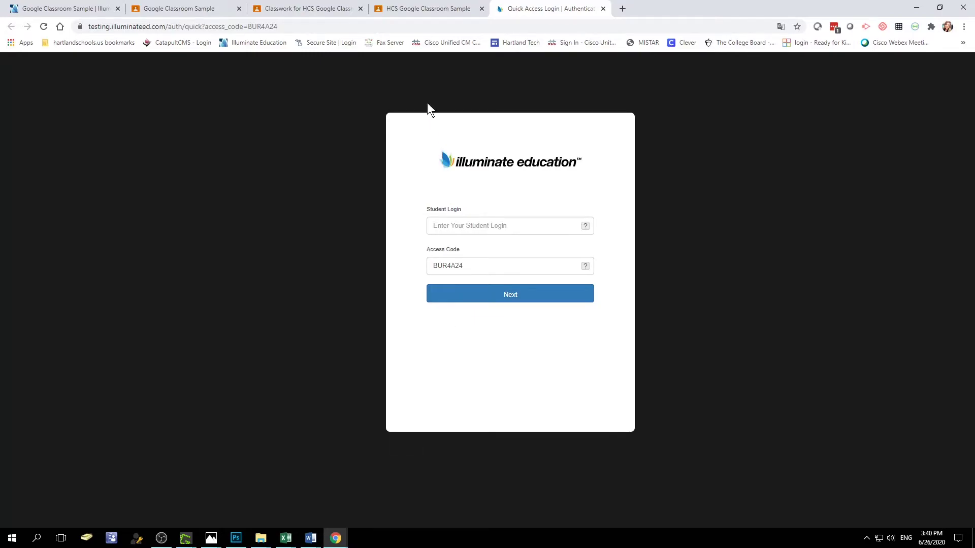
click(424, 9)
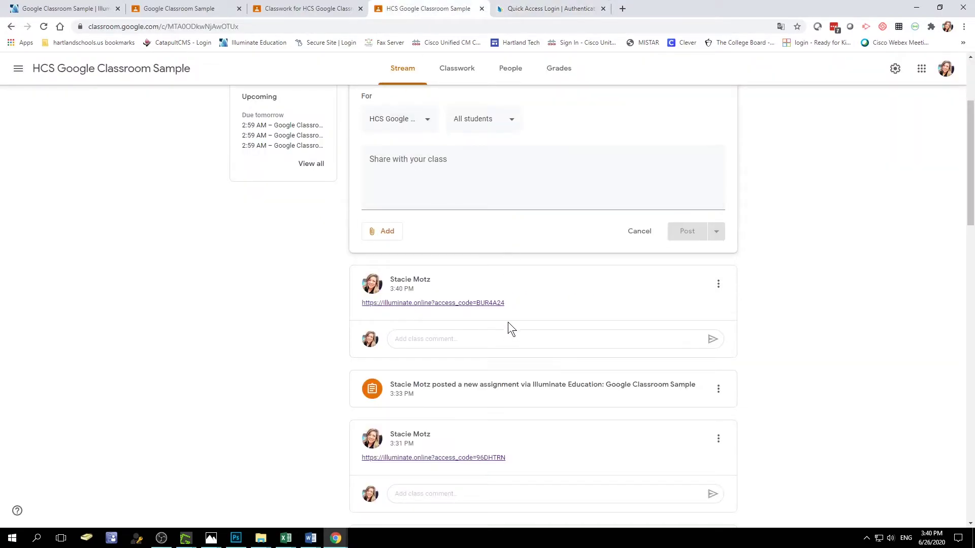
scroll(507, 322, up, 3)
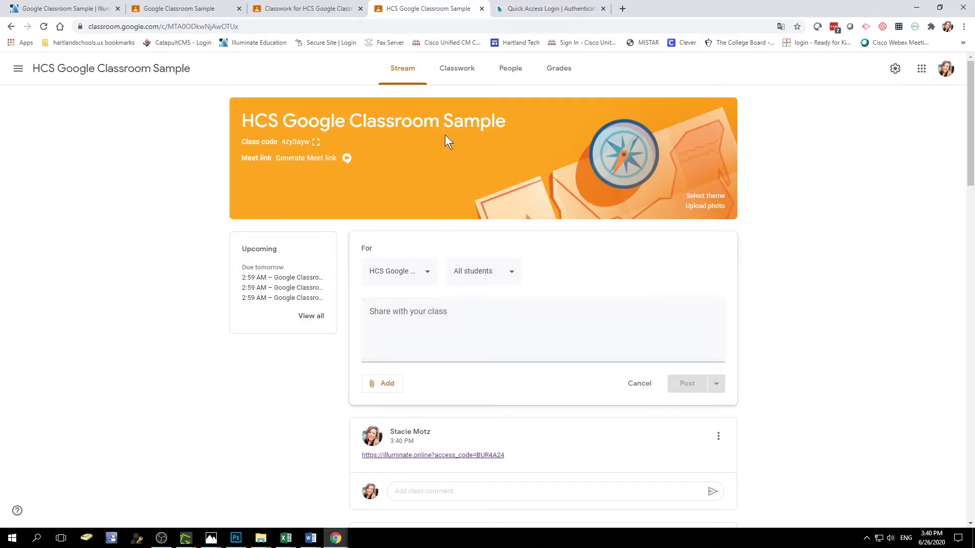
- Create a classwork assignment titled Illuminate and paste the copied assessment link into its instructions
click(457, 68)
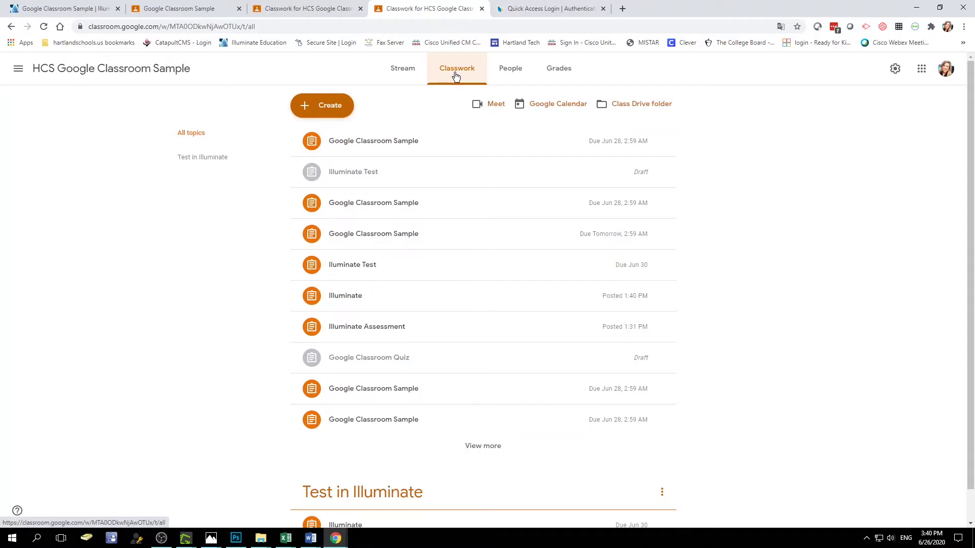
click(323, 107)
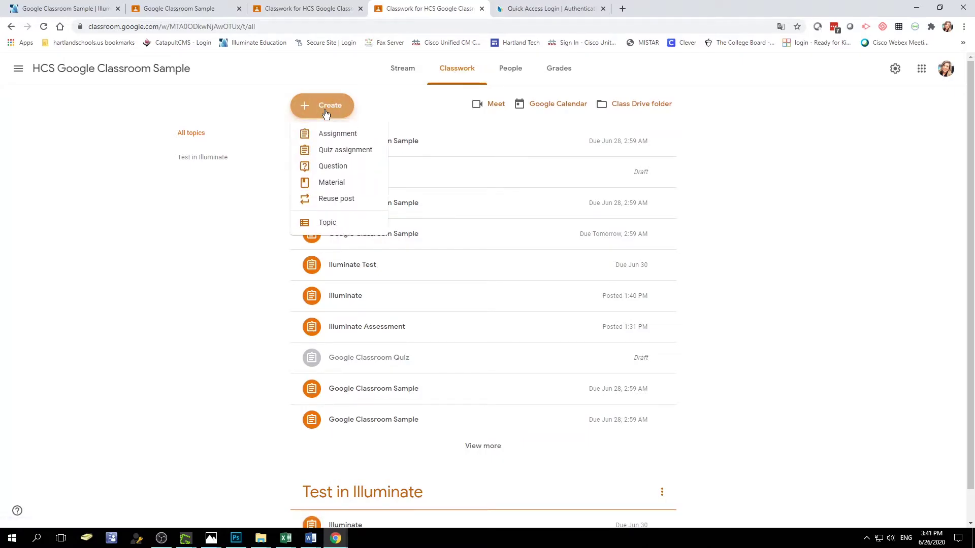
click(323, 135)
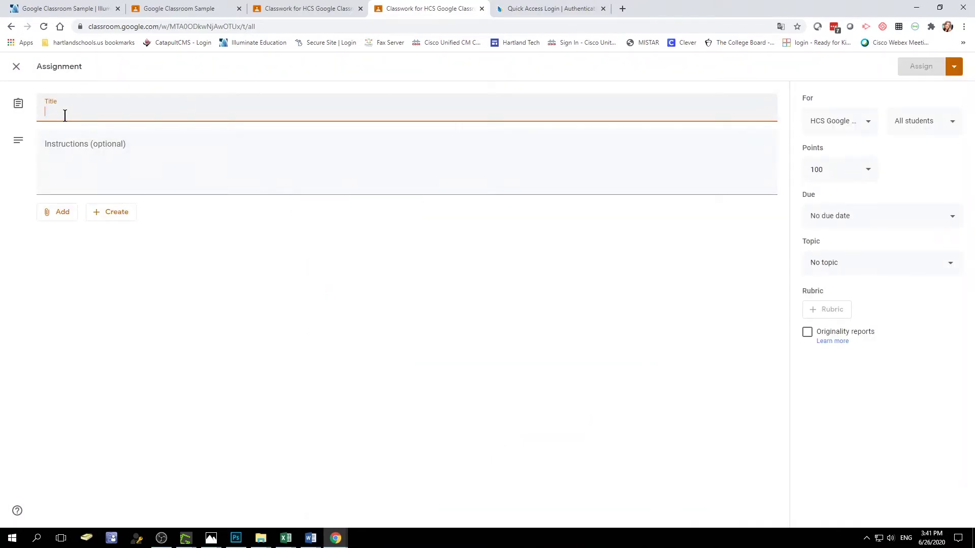
text(Illuminate)
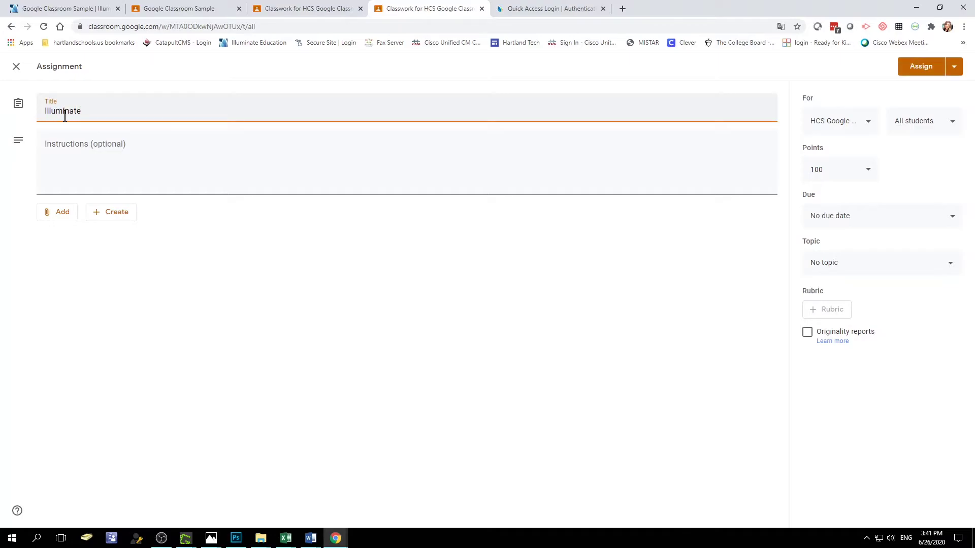
click(62, 147)
right_click(63, 148)
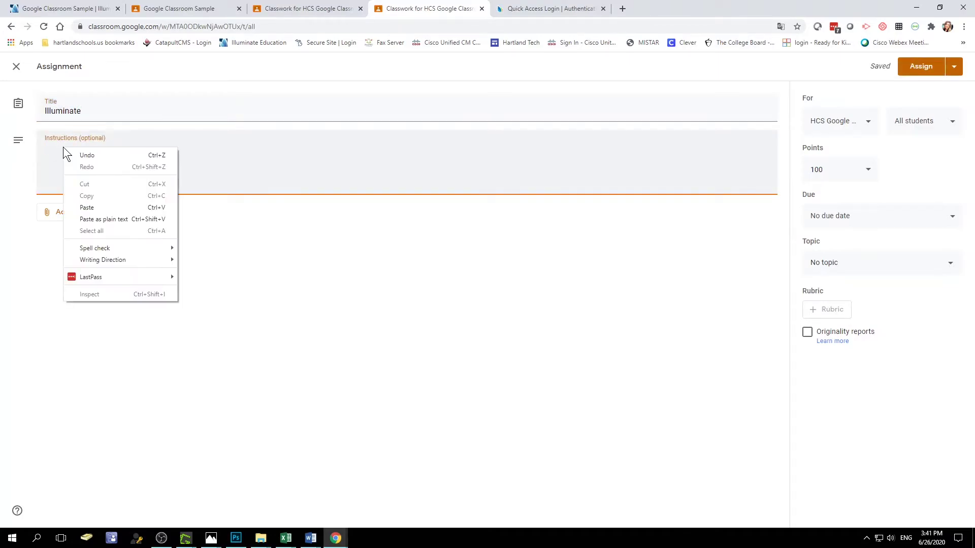
click(99, 206)
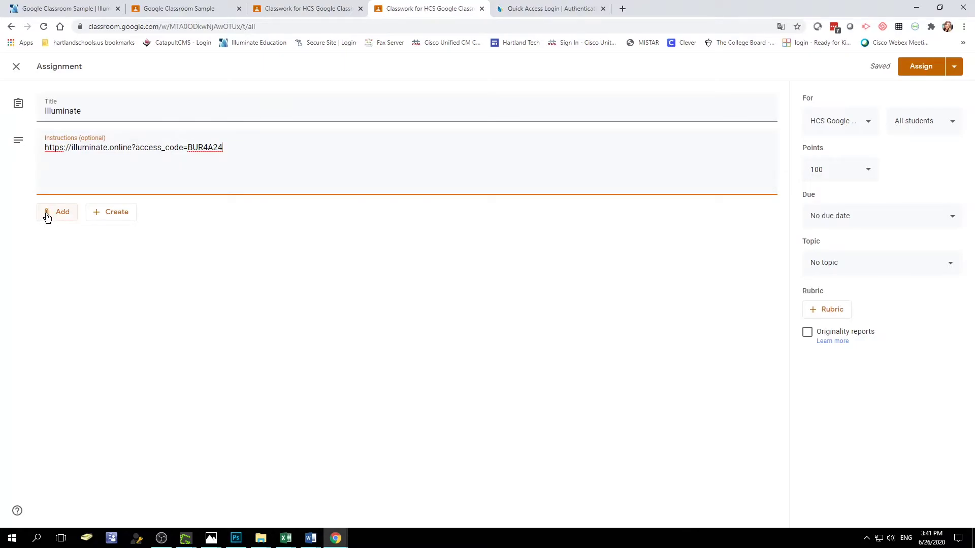
click(121, 211)
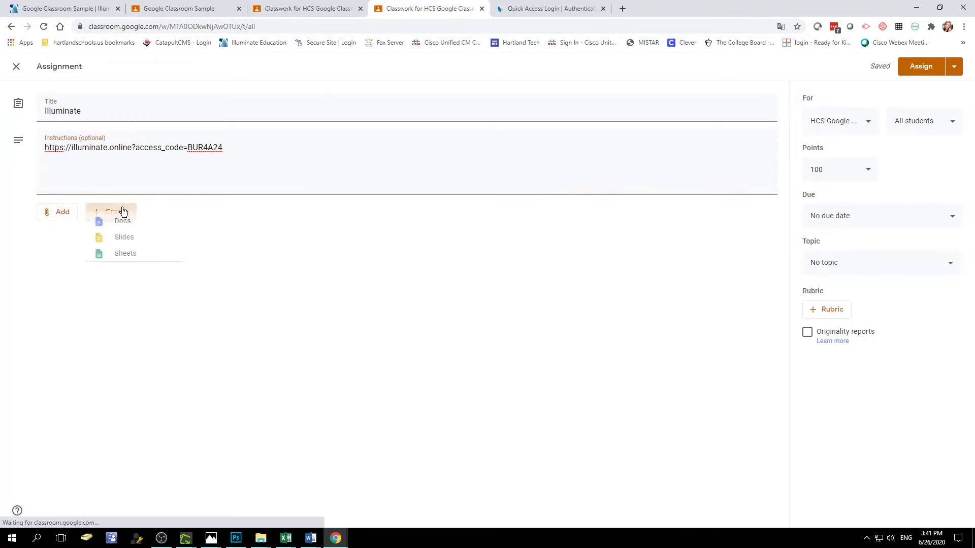
click(354, 262)
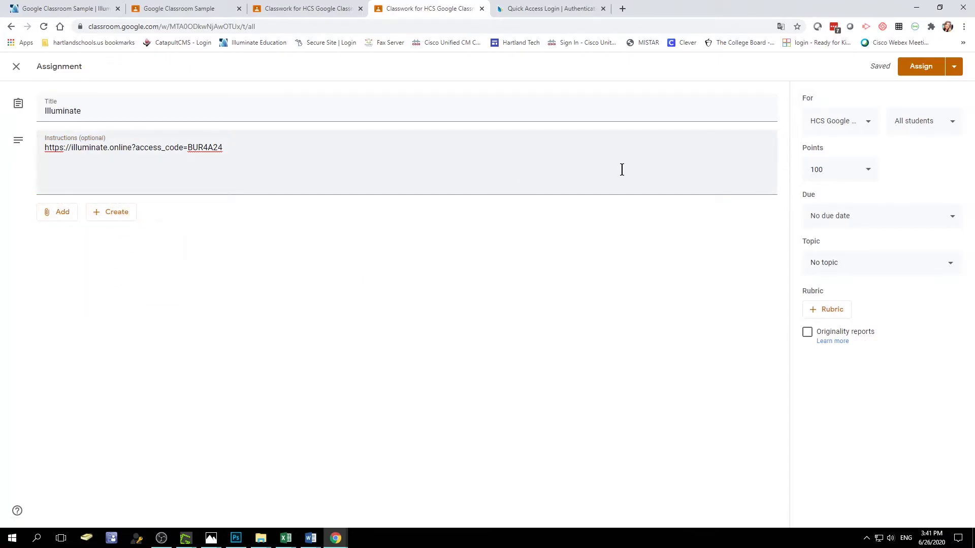
- Set the assignment's due date to Mon, Jun 29 and assign it to all students in the HCS Google Classroom Sample class
click(871, 181)
click(952, 218)
click(910, 257)
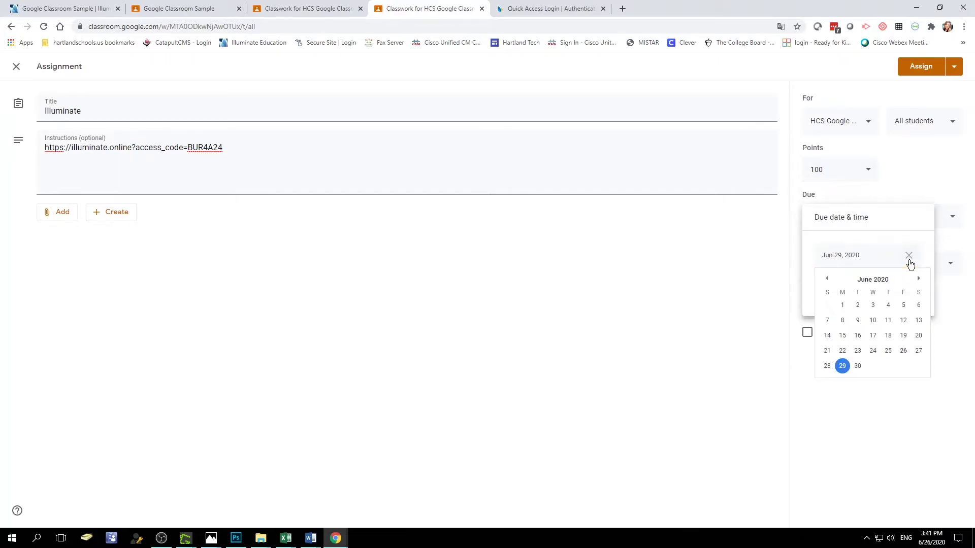
click(913, 433)
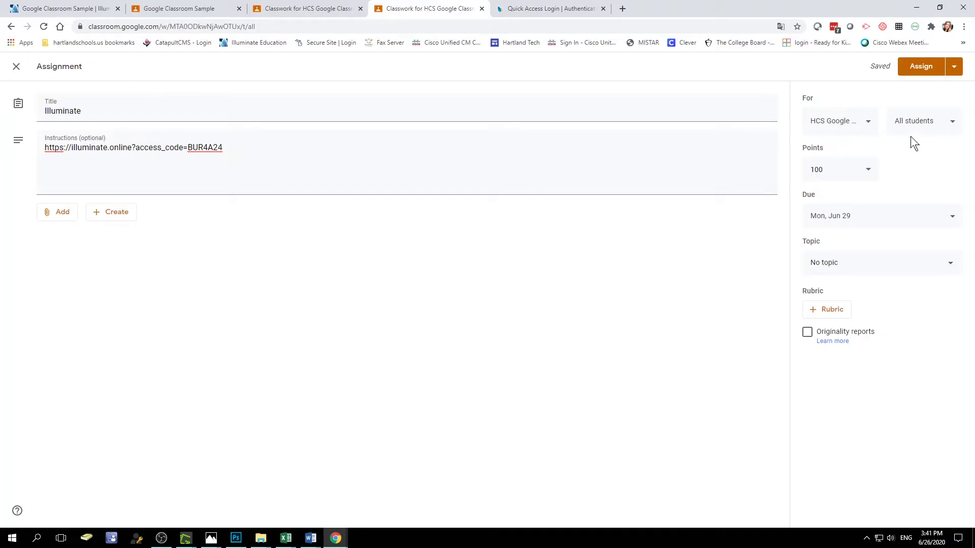
click(856, 122)
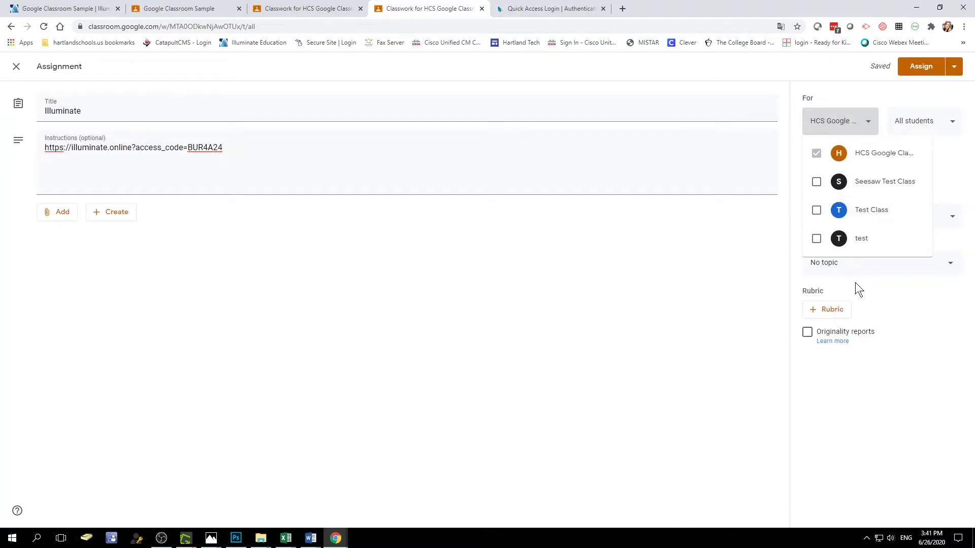
click(885, 295)
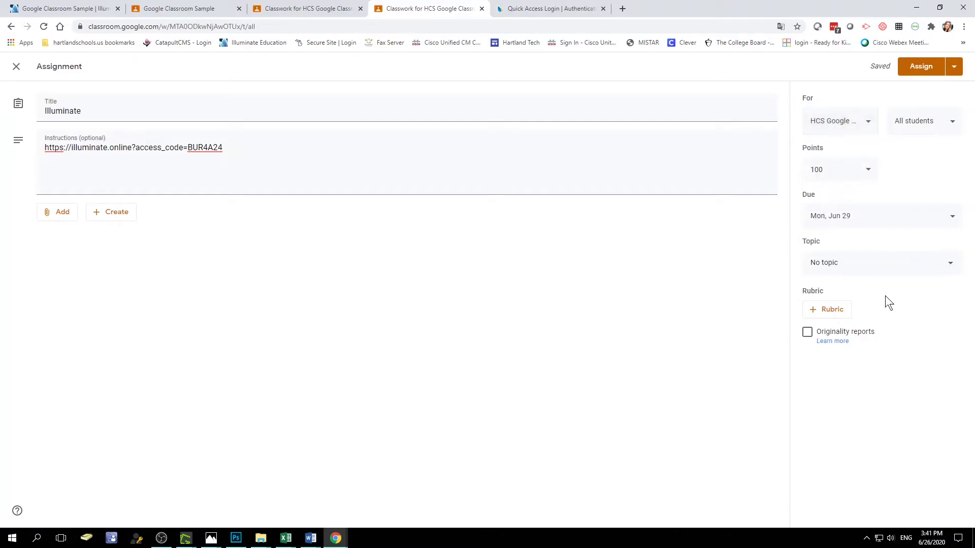
click(912, 68)
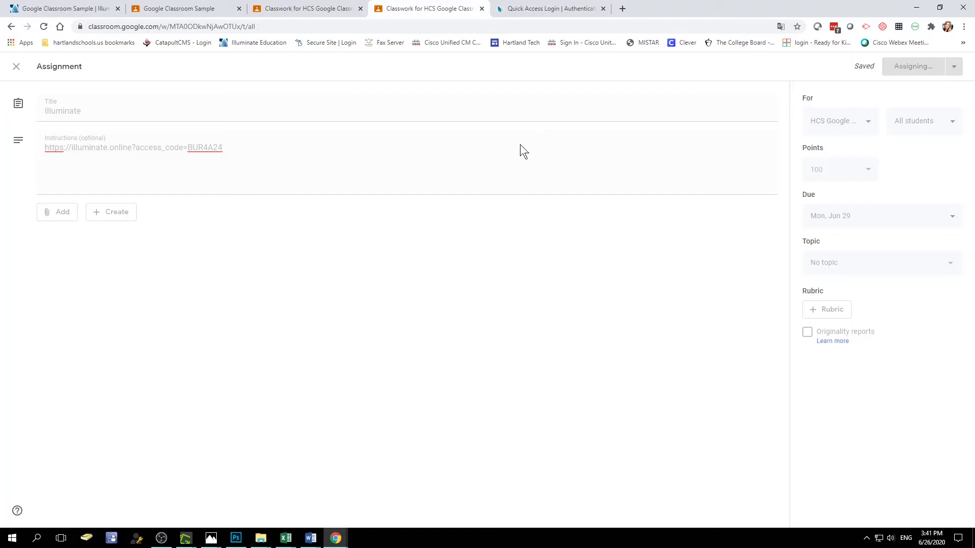
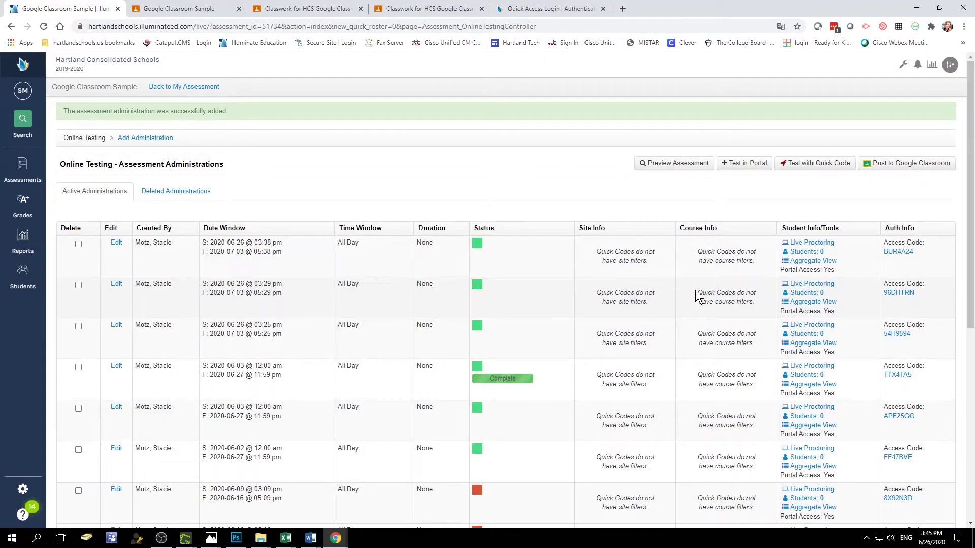
- In Illuminate Education, start posting the assessment to Google Classroom with start date 06/03/2020 and end date 06/27/2020
click(887, 163)
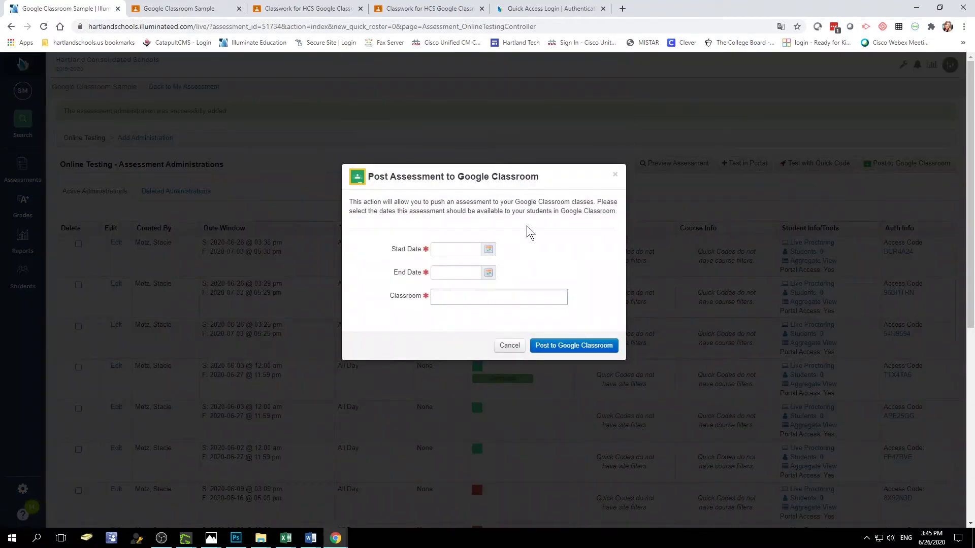
click(489, 250)
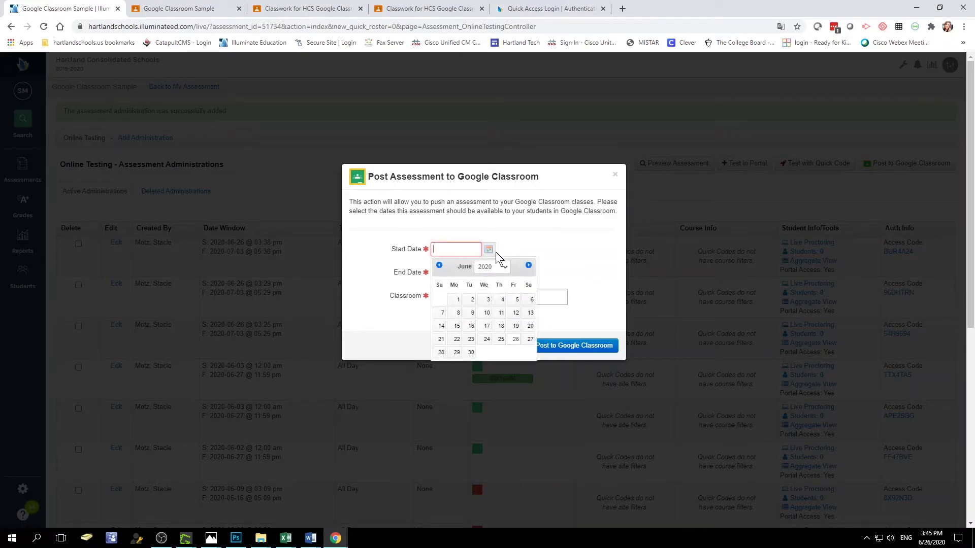
click(488, 301)
click(489, 274)
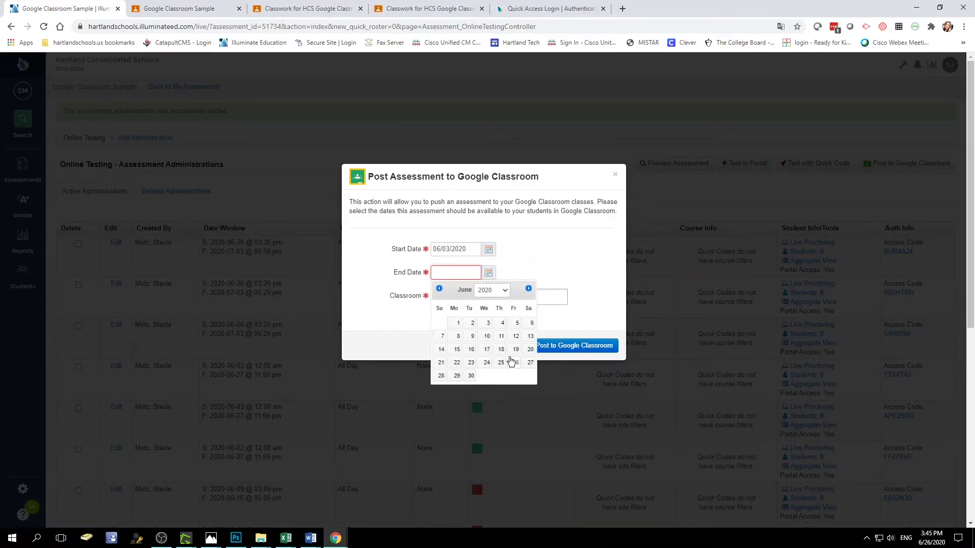
click(530, 362)
- Select Seesaw Test Class and HCS Google Classroom Sample as the classrooms and post the assessment to them
click(450, 299)
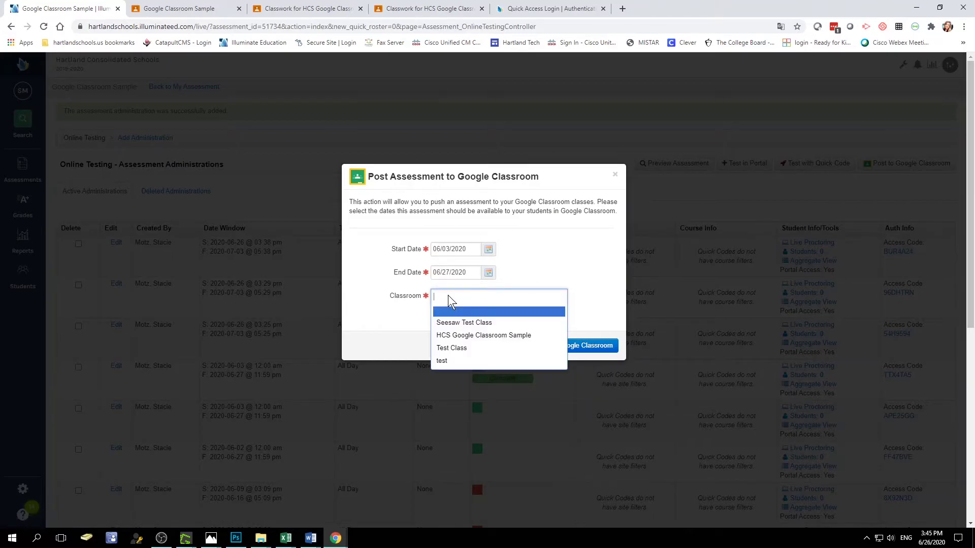
click(444, 323)
click(446, 310)
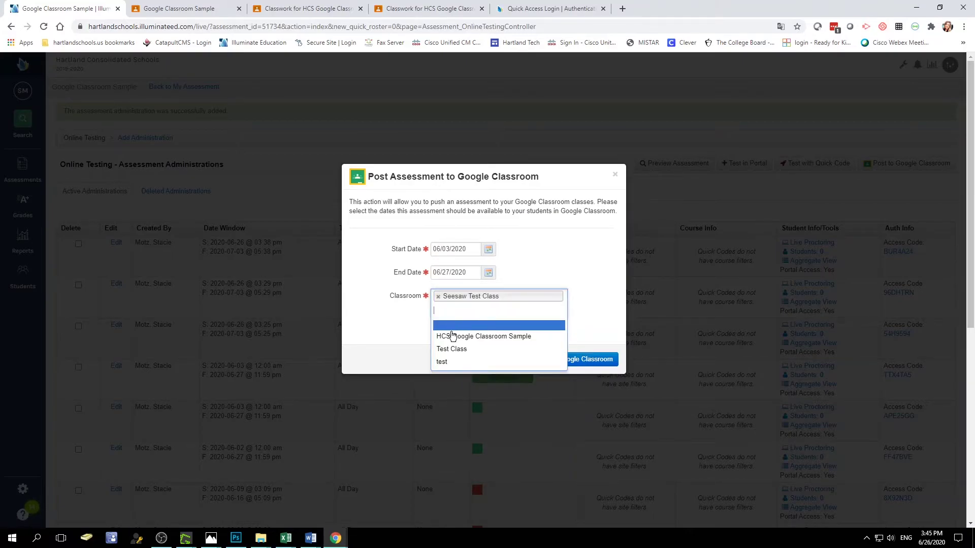
click(452, 336)
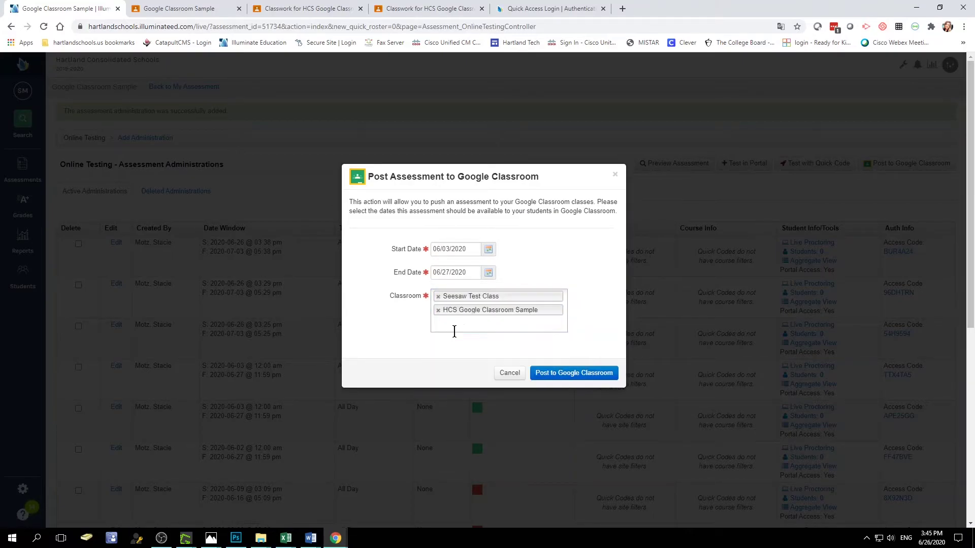
click(584, 375)
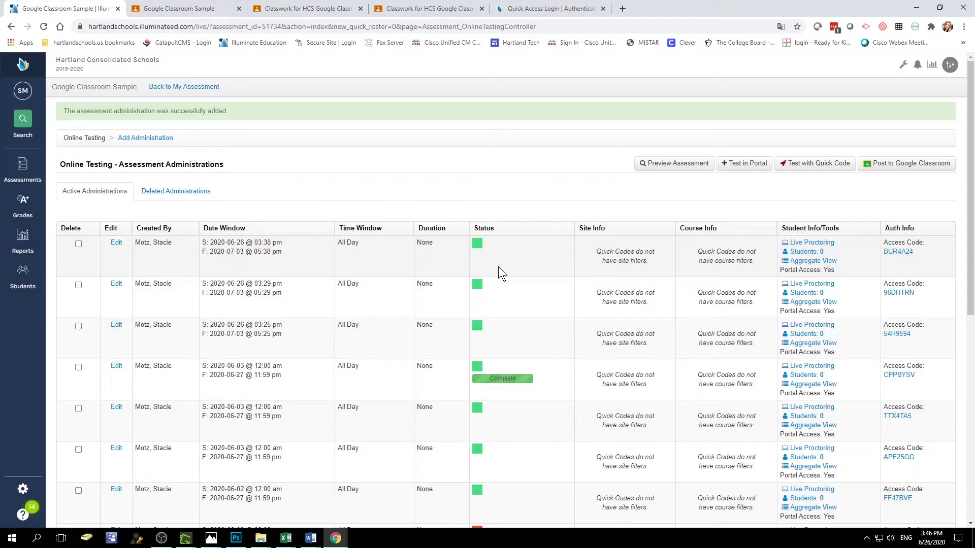
- Switch to Google Classroom, check the posted assignments in the class stream and the full to-do list, and return to Illuminate Education
click(407, 7)
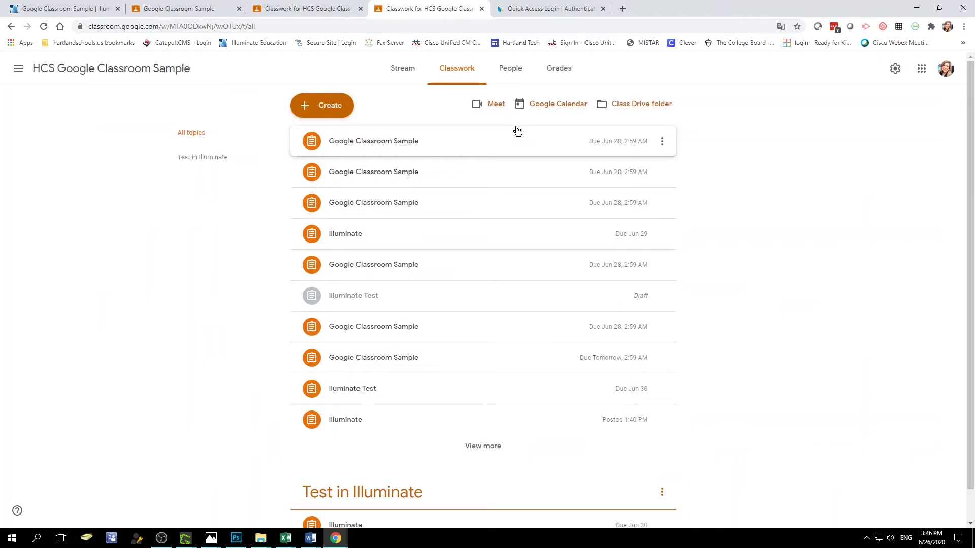
click(399, 74)
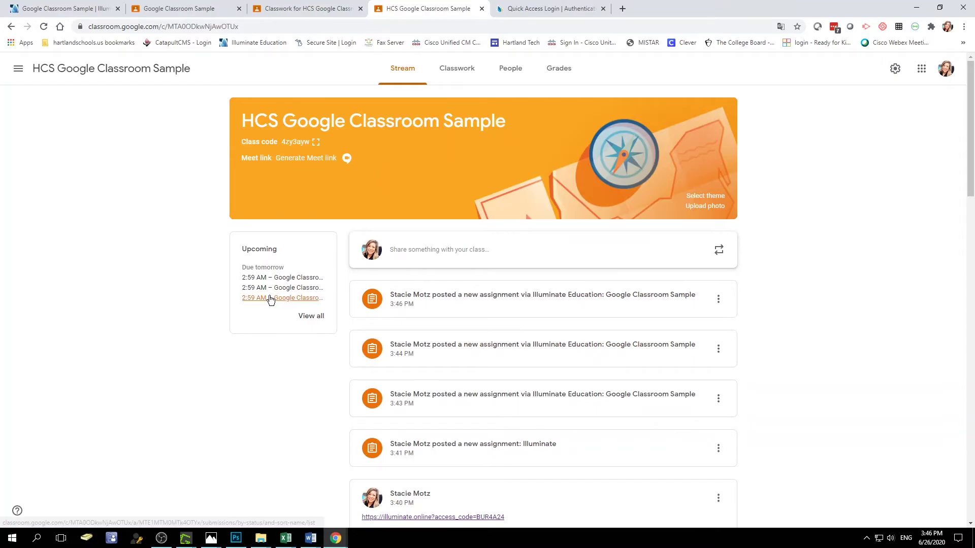
click(316, 316)
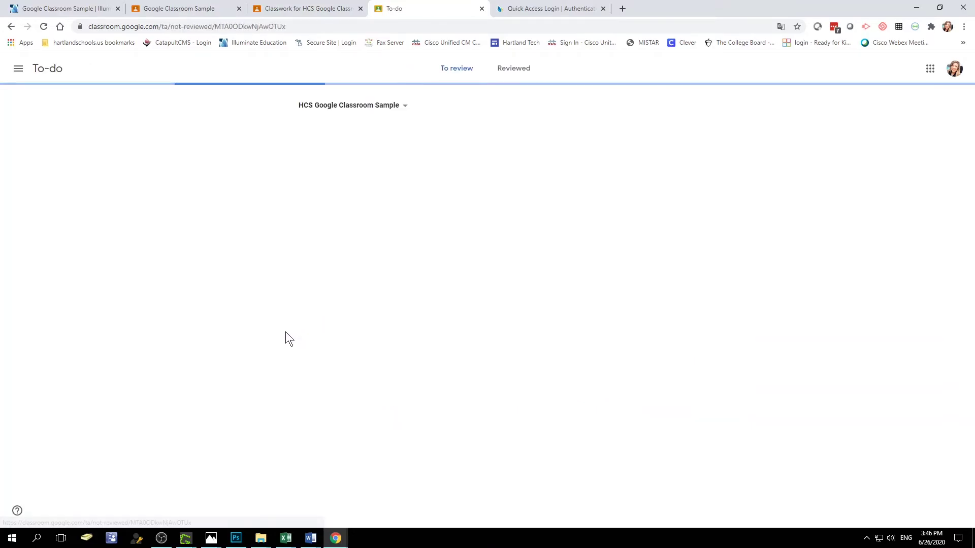
scroll(349, 287, down, 5)
scroll(349, 287, up, 5)
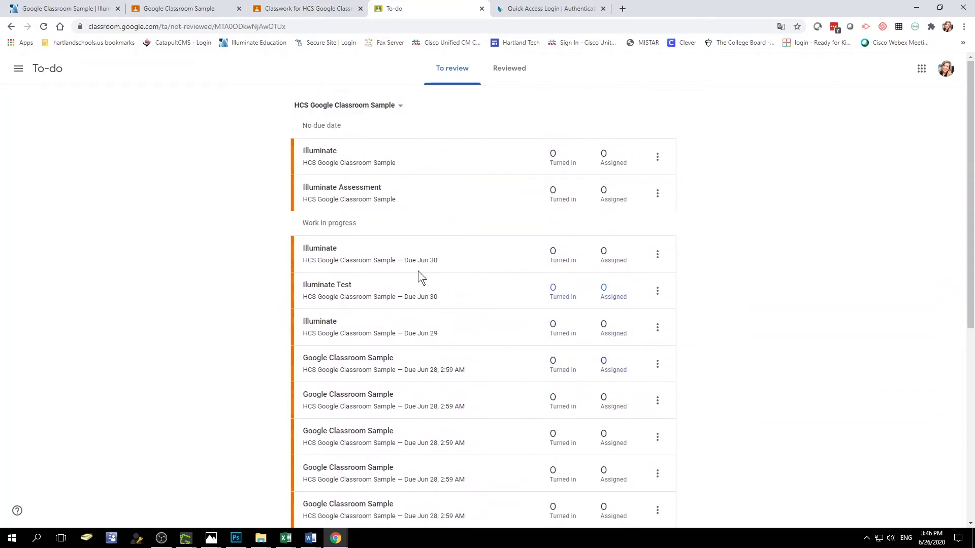
click(277, 9)
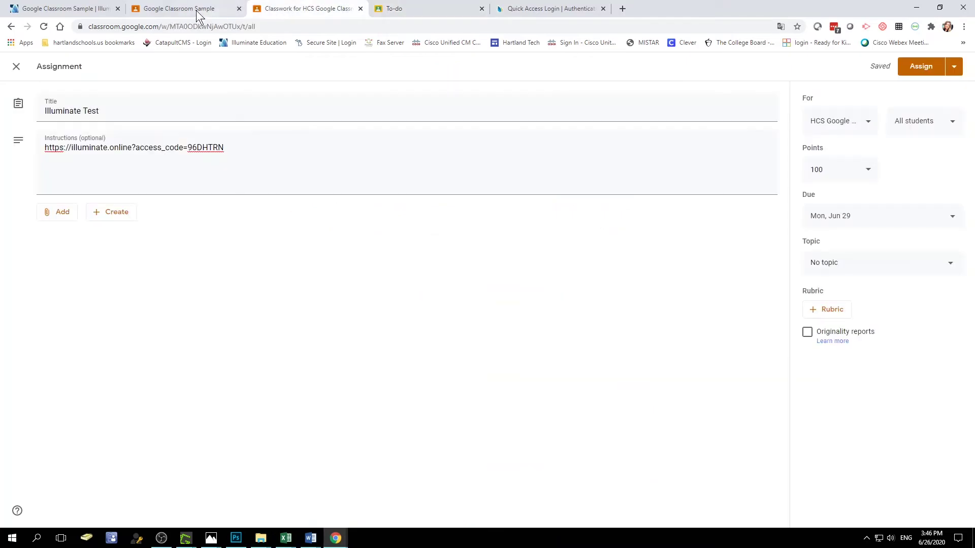
click(89, 10)
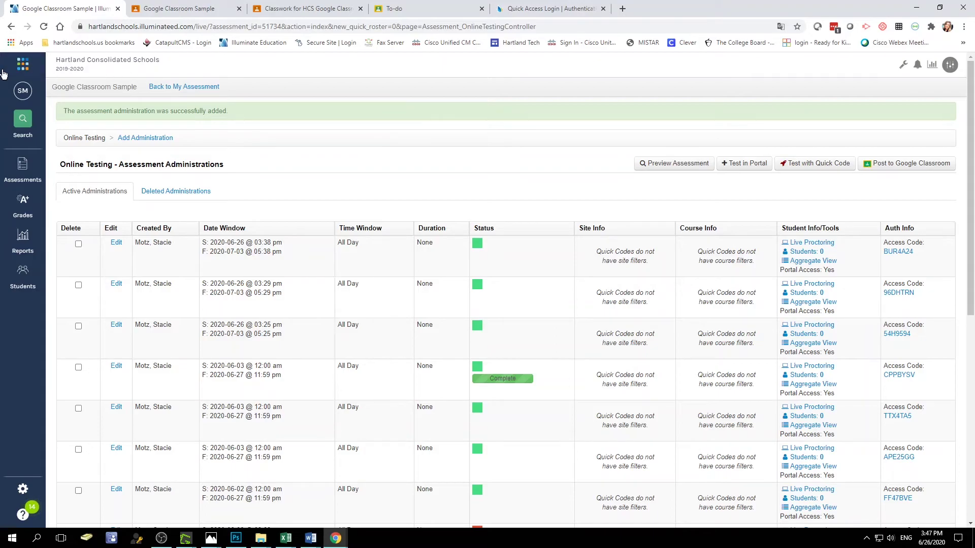
- From the Illuminate home page, open the HS Social Studies 2019-20 assessments and the American History Unit 2 2019-20 assessment
click(19, 74)
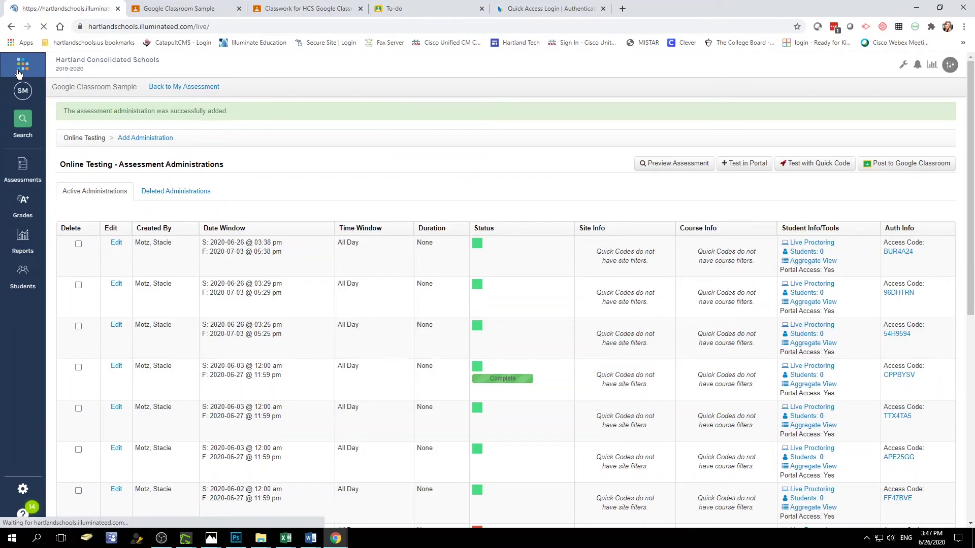
scroll(430, 305, down, 5)
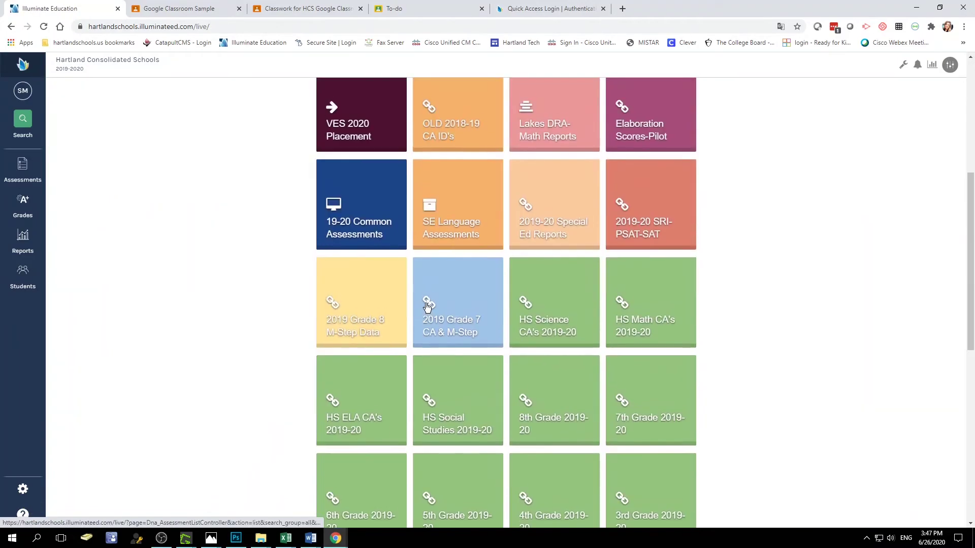
click(436, 402)
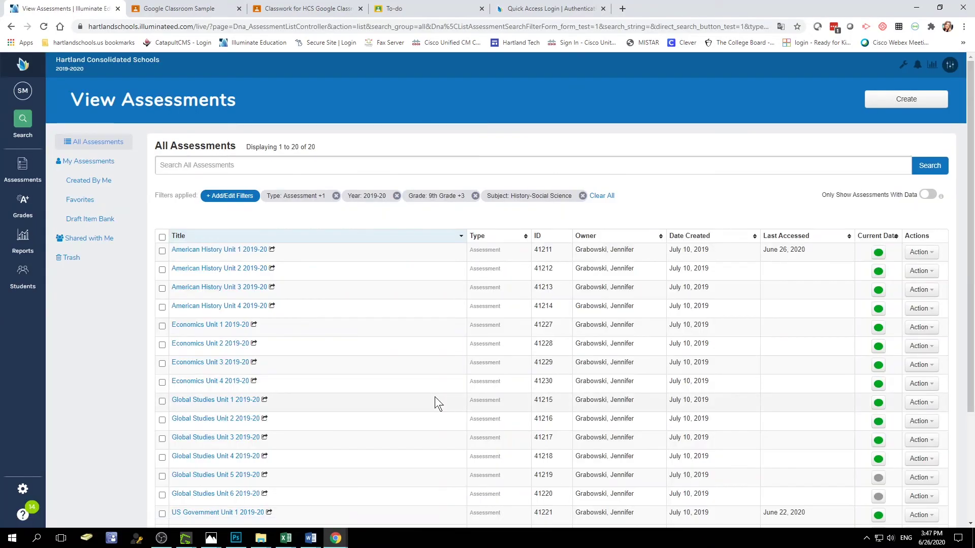
click(225, 268)
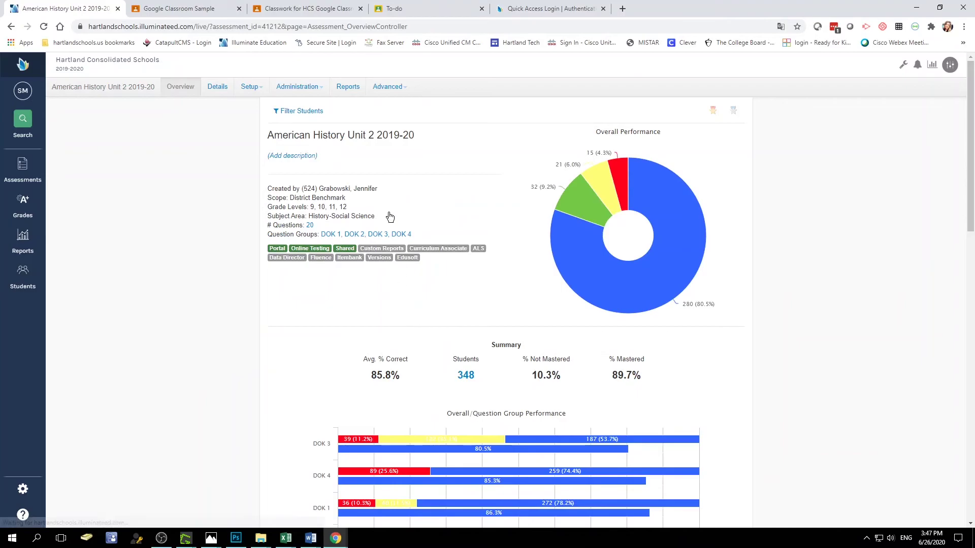
- View the quick access code of the assessment's existing online testing administration, highlight its shareable link, and close the code window
click(298, 89)
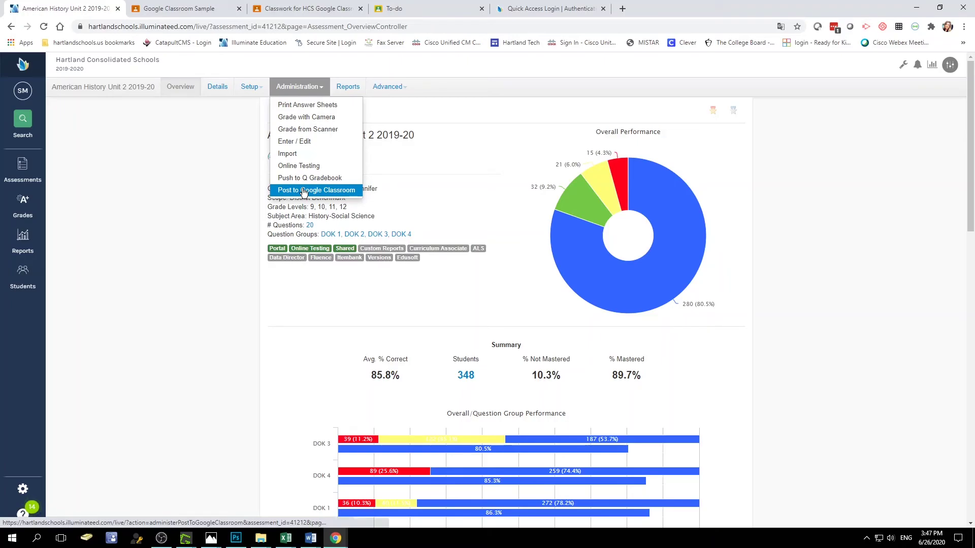
click(305, 169)
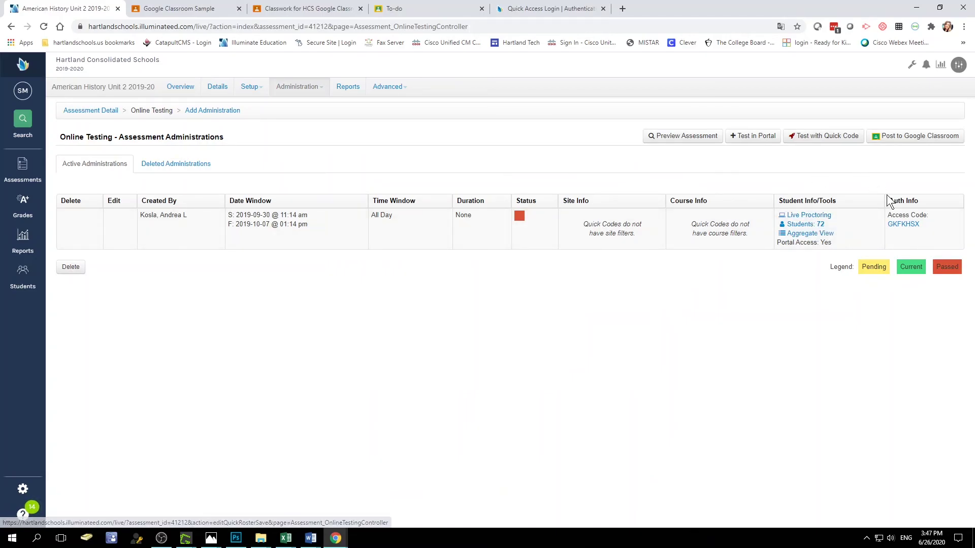
click(902, 226)
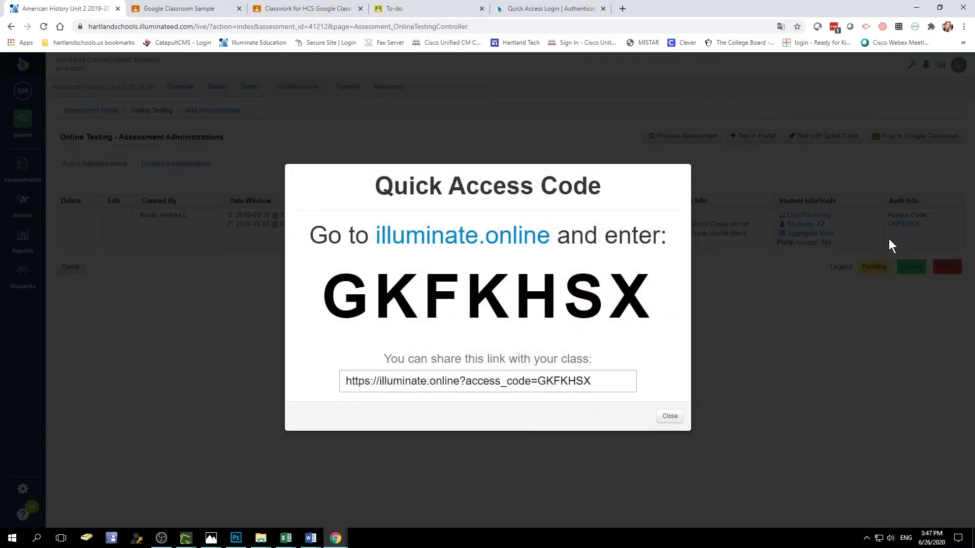
drag(617, 388, 107, 373)
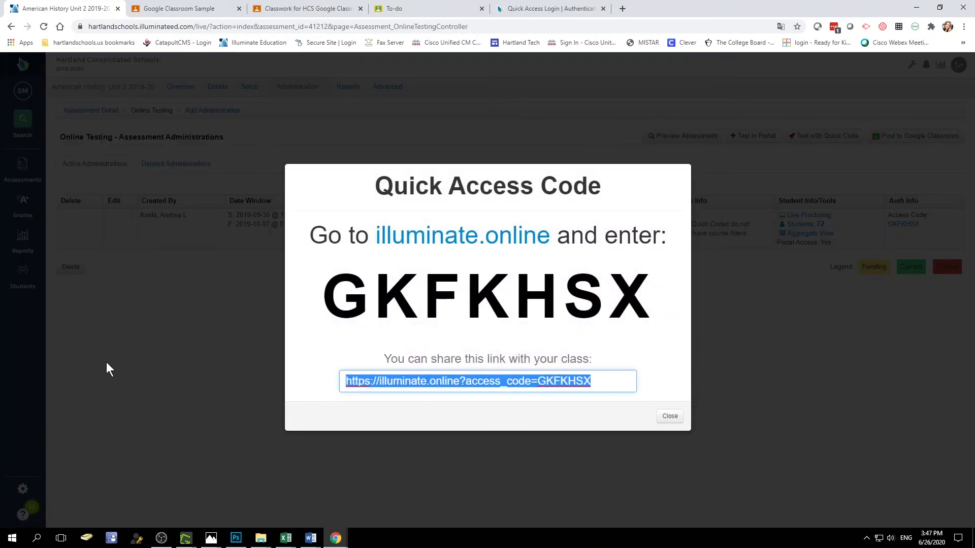
click(664, 412)
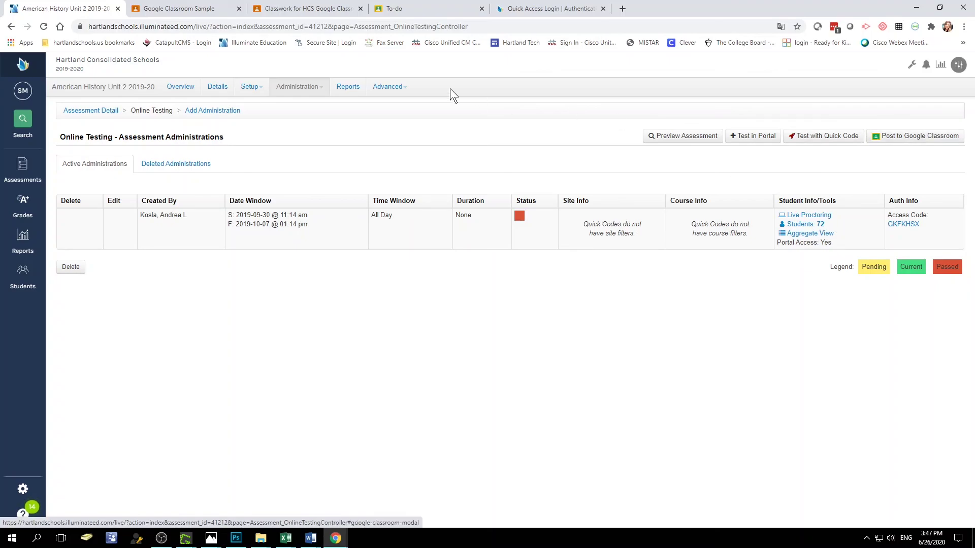
- Start posting the American History Unit 2 2019-20 assessment to Google Classroom from its administration options
click(297, 88)
click(304, 190)
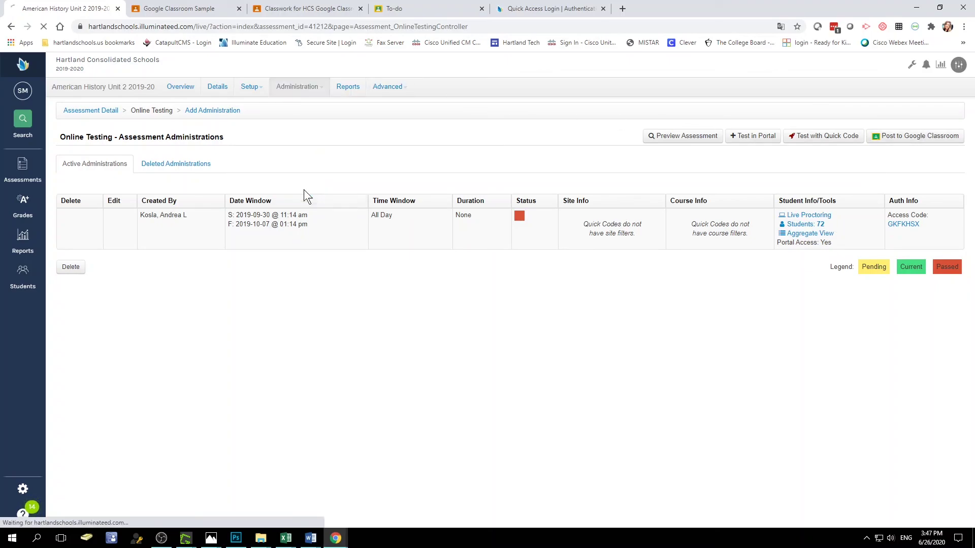